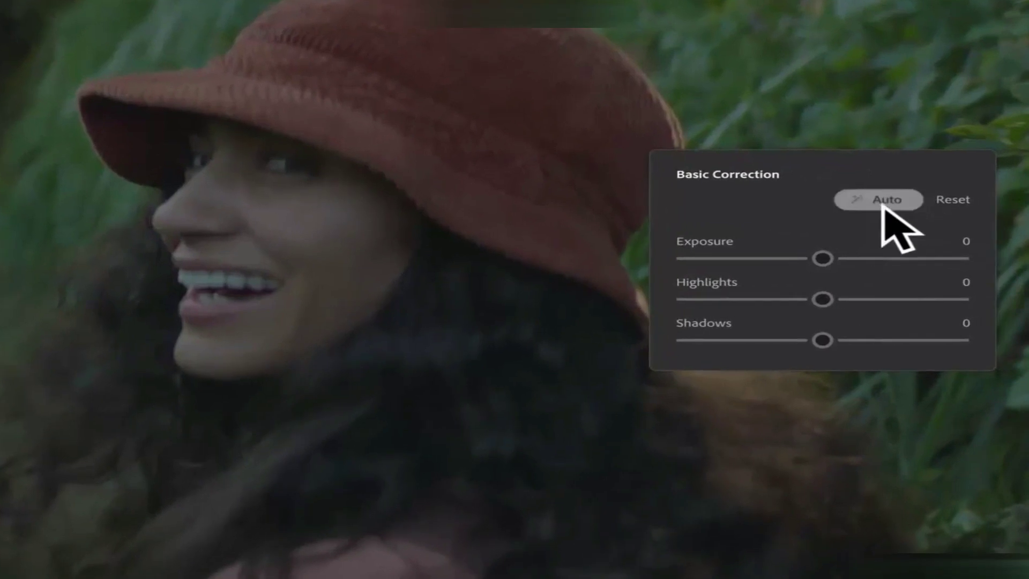
# Step: Auto-correct the portrait in Lumetri Basic Correction and shift the Shadows colour wheel
pyautogui.click(908, 206)
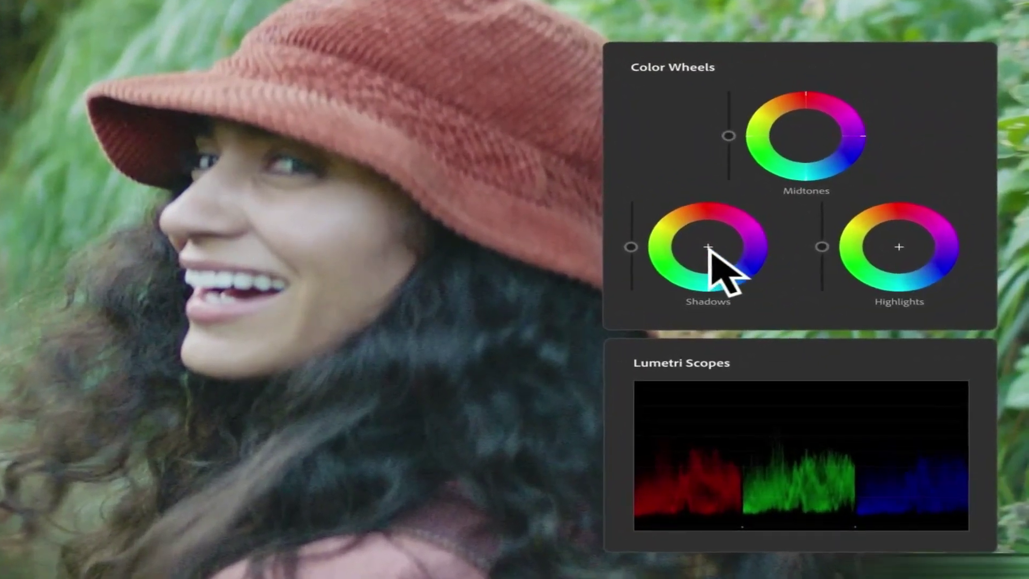
pyautogui.moveTo(734, 250); pyautogui.dragTo(707, 252)
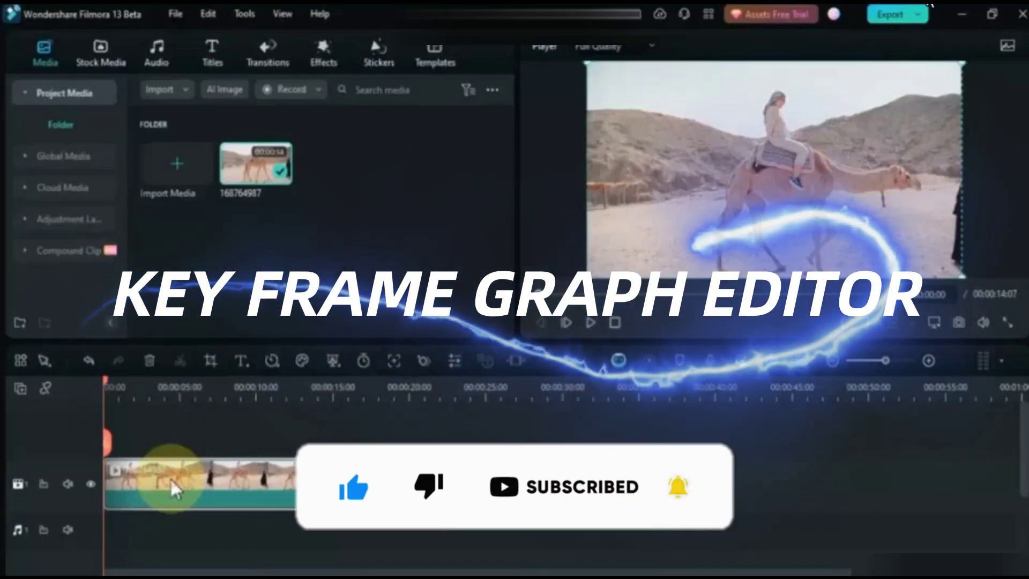
# Step: Keyframe the camel clip's Transform at 0 s and 2 s, scaling to about 159% and adjusting position
pyautogui.click(172, 483)
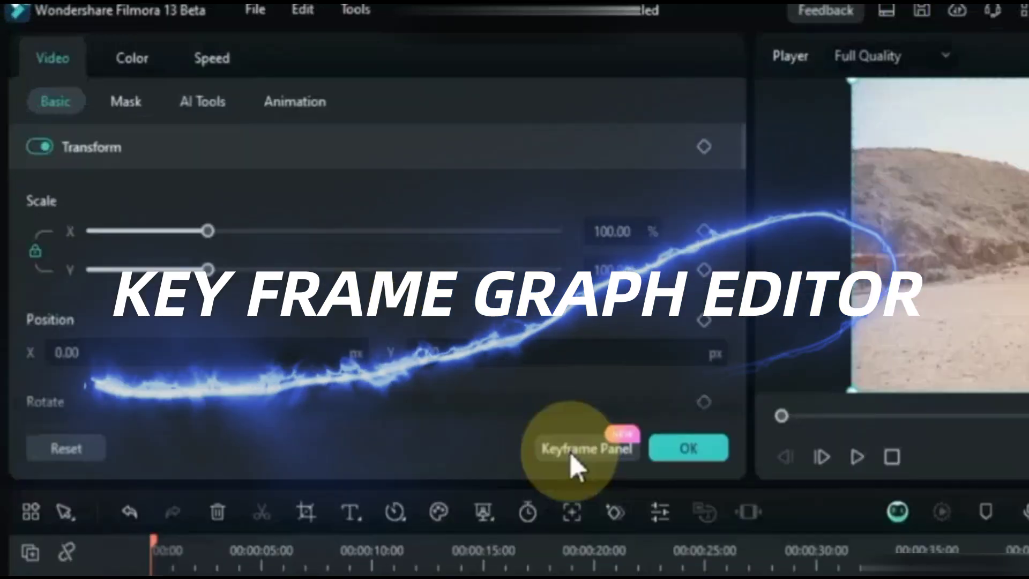
pyautogui.click(393, 317)
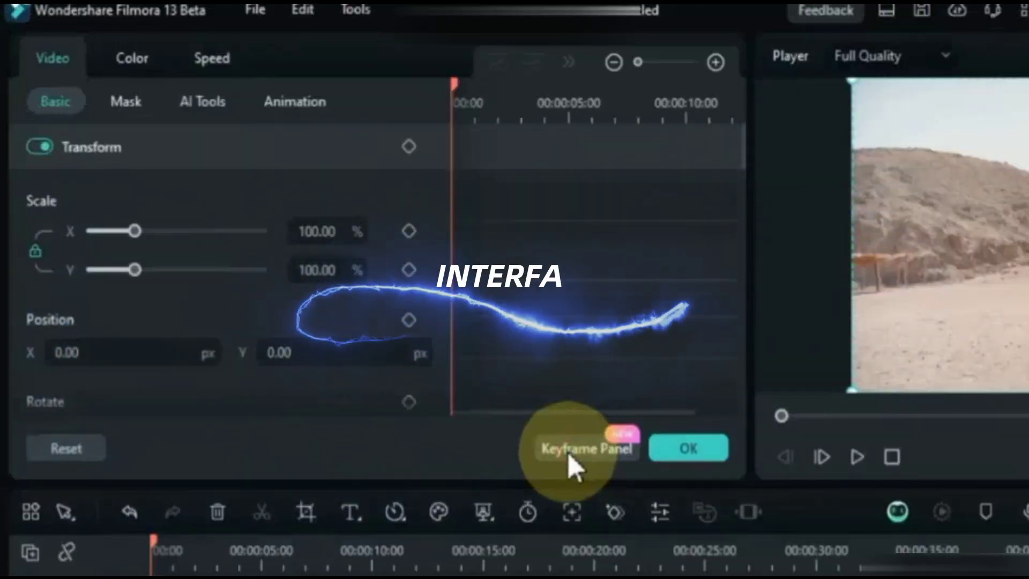
pyautogui.click(408, 147)
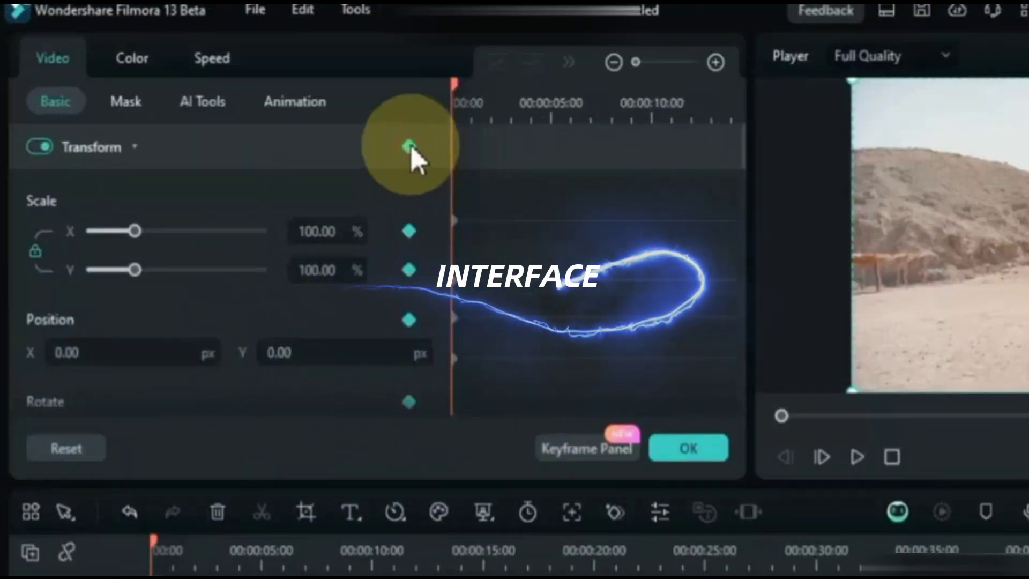
pyautogui.moveTo(455, 88); pyautogui.dragTo(509, 102)
pyautogui.click(409, 149)
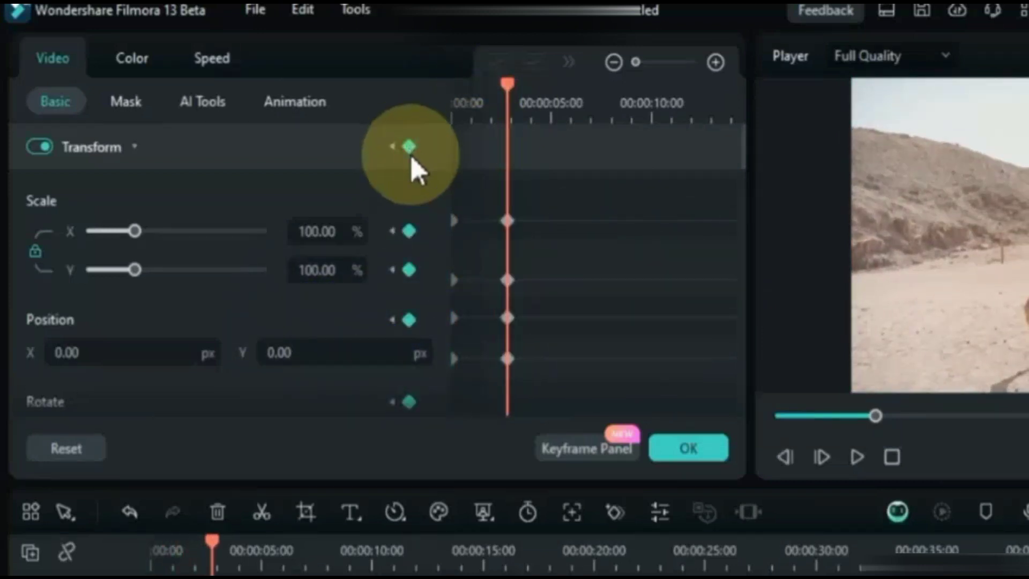
pyautogui.moveTo(332, 230); pyautogui.dragTo(320, 231)
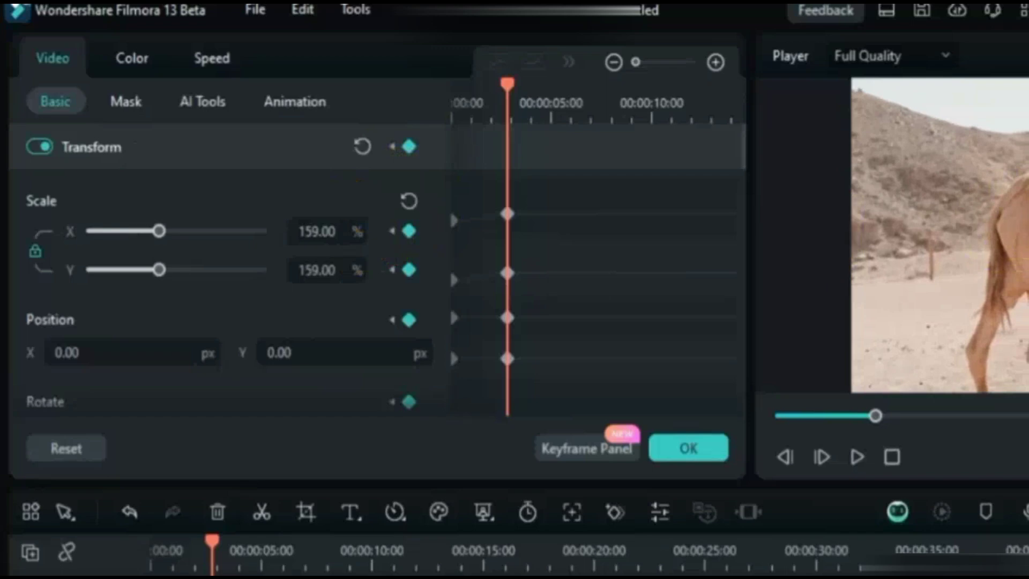
pyautogui.moveTo(289, 353); pyautogui.dragTo(268, 353)
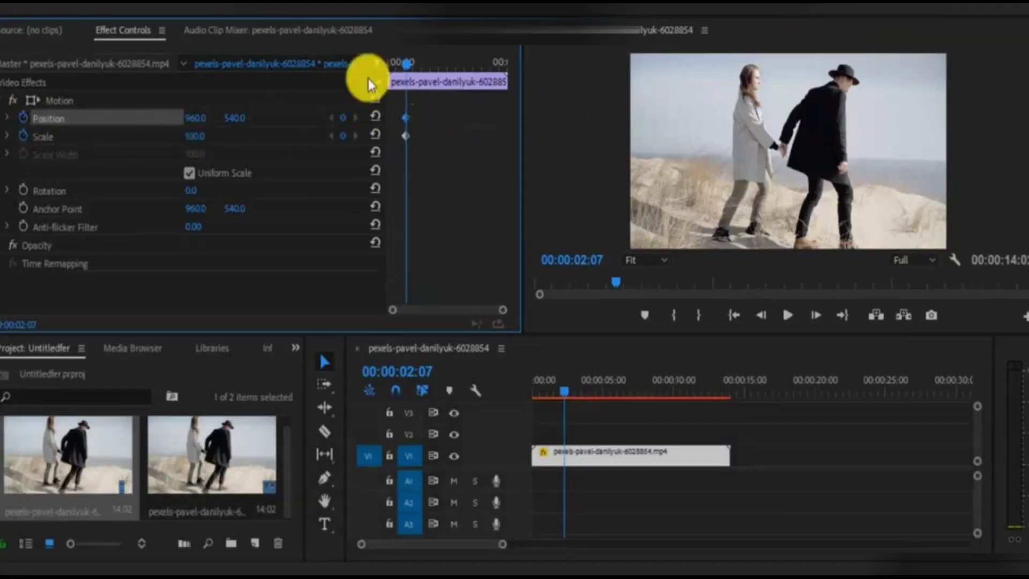
# Step: Keyframe the couple clip's Scale to 200 at about two seconds in
pyautogui.press('Home')
pyautogui.click(346, 138)
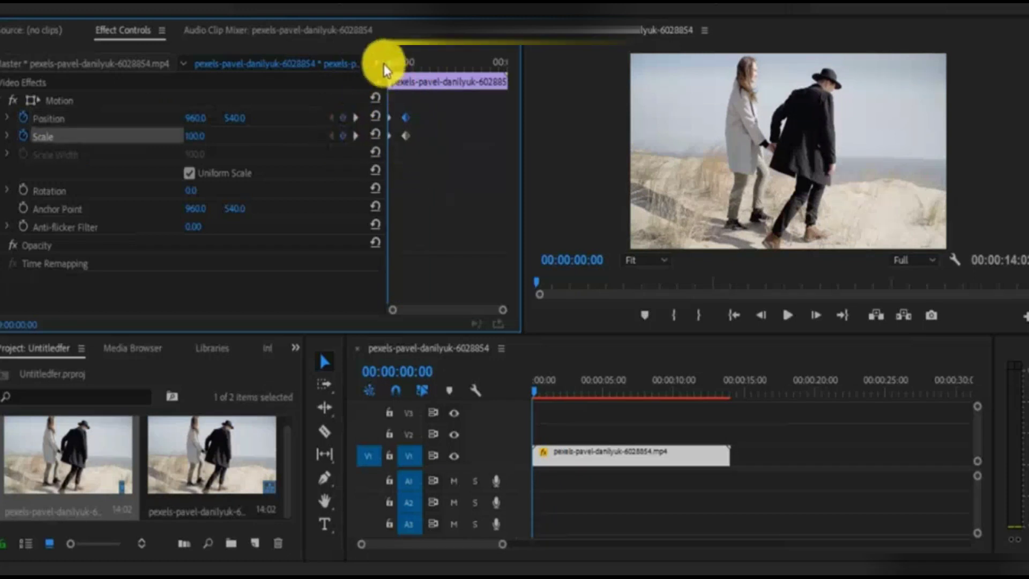
pyautogui.moveTo(393, 67); pyautogui.dragTo(410, 80)
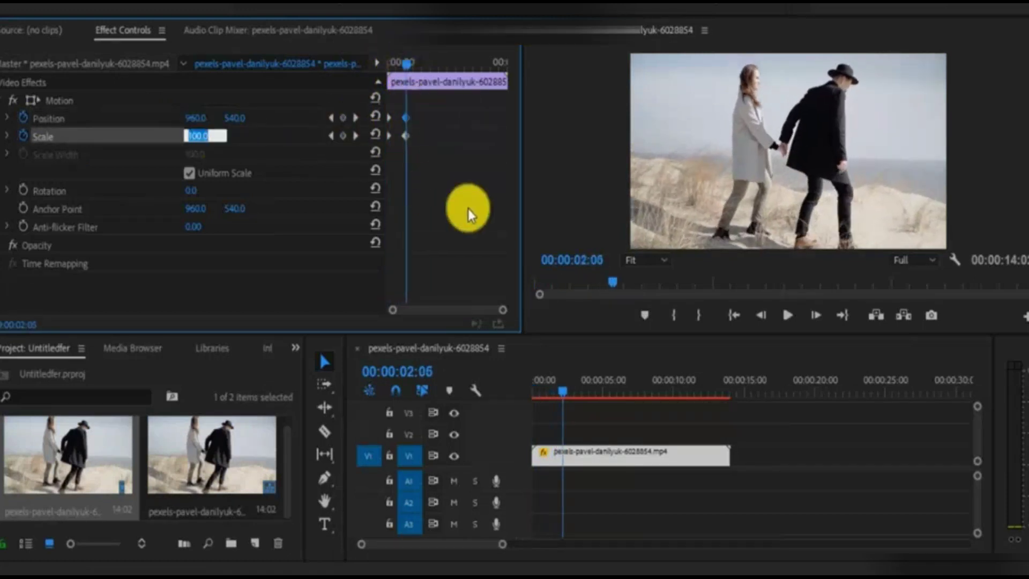
pyautogui.write('200')
pyautogui.press('Return')
# Step: Play the zoom animation from the start of the sequence
pyautogui.click(766, 222)
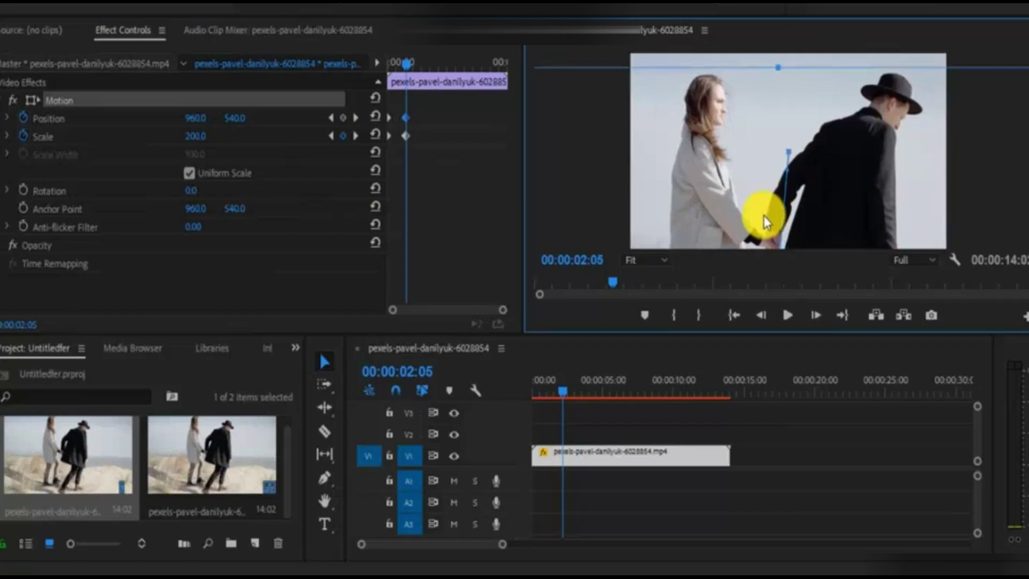
pyautogui.click(563, 390)
pyautogui.press('Home')
pyautogui.press('space')
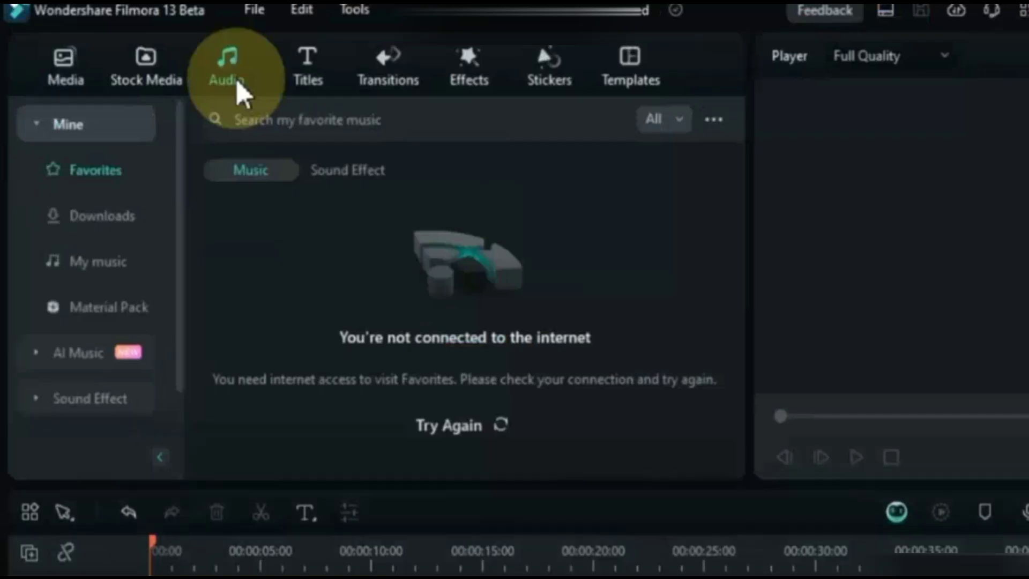
# Step: Go to the AI Music tool page in the Audio library, checking previously generated music
pyautogui.click(70, 353)
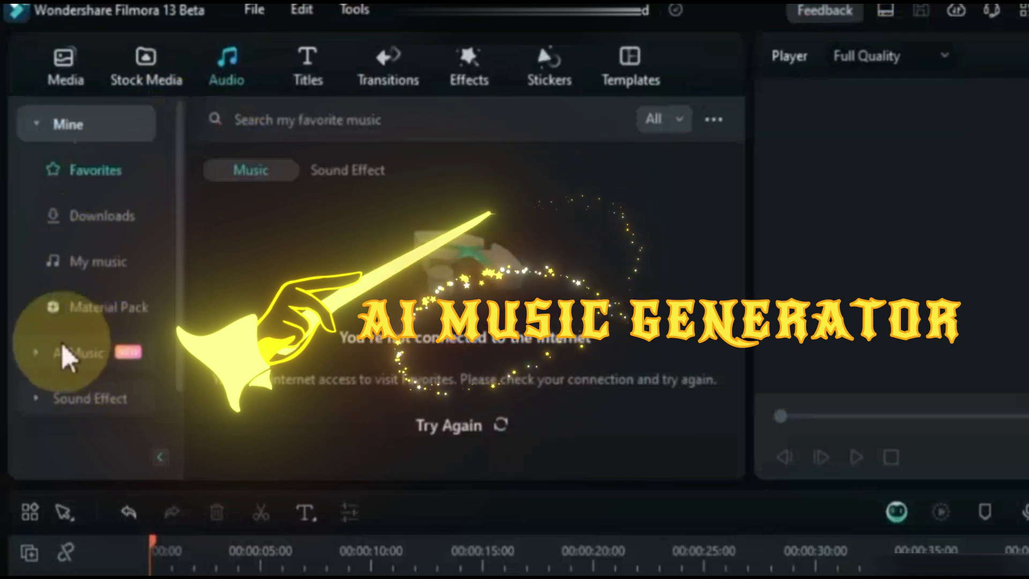
pyautogui.click(98, 170)
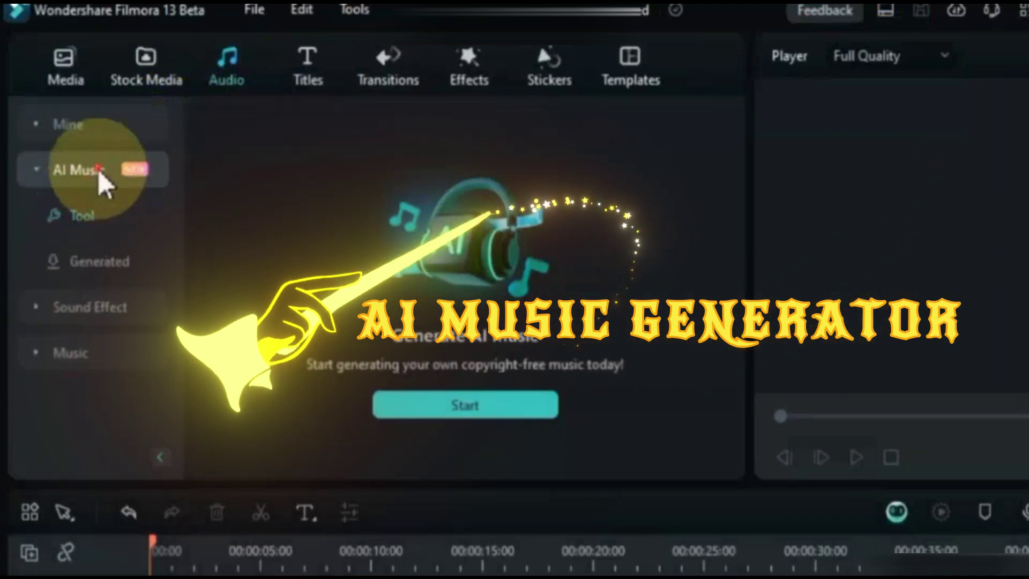
pyautogui.click(88, 215)
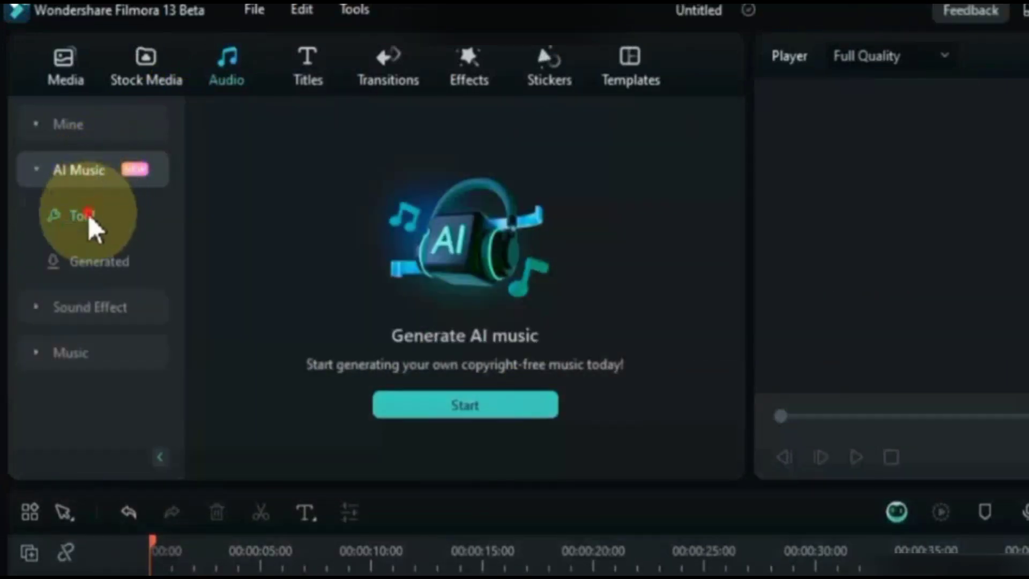
pyautogui.click(90, 267)
pyautogui.click(79, 220)
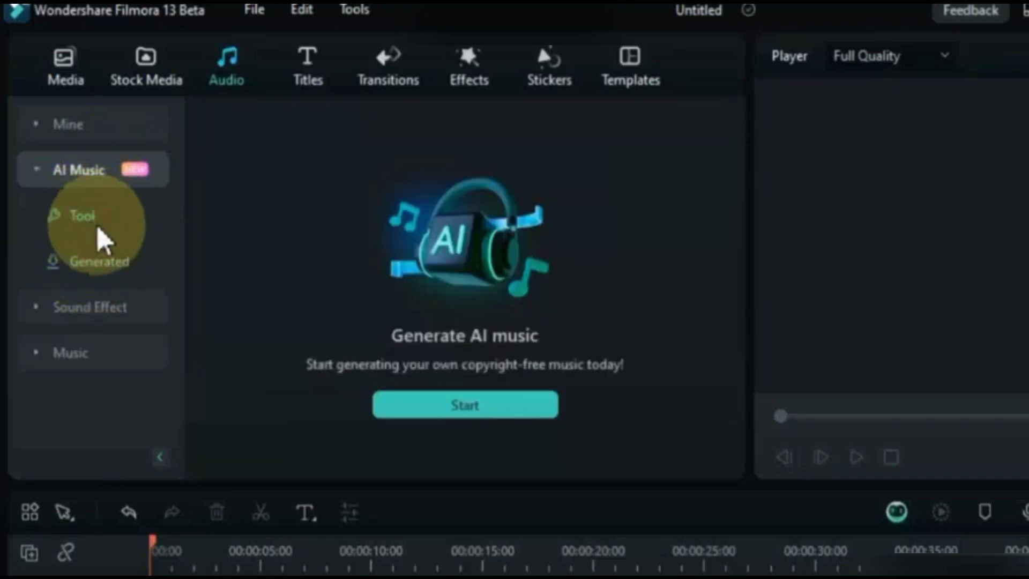
# Step: Generate three Epic-mood AI music tracks lasting 03:25 each
pyautogui.click(452, 408)
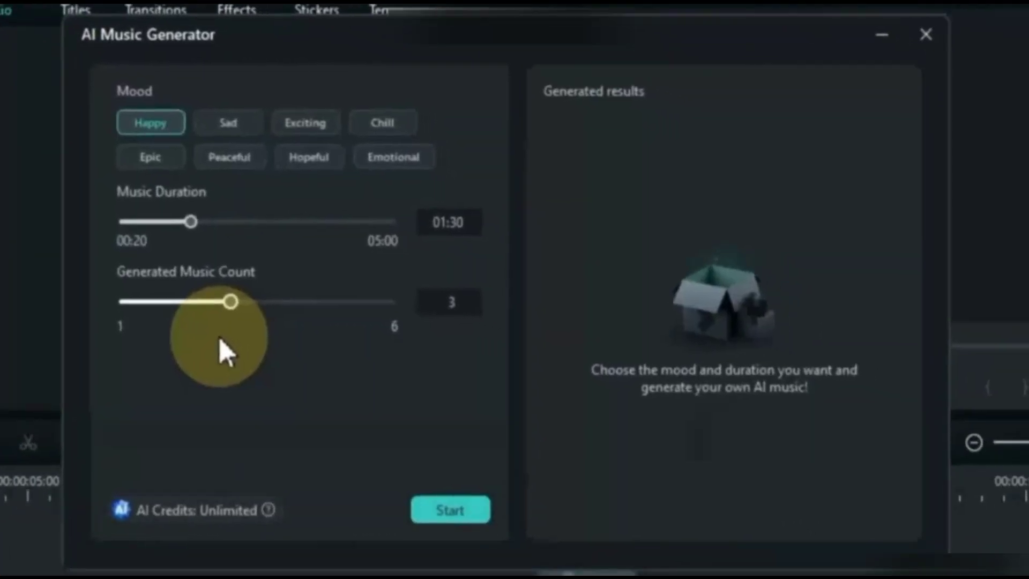
pyautogui.click(394, 157)
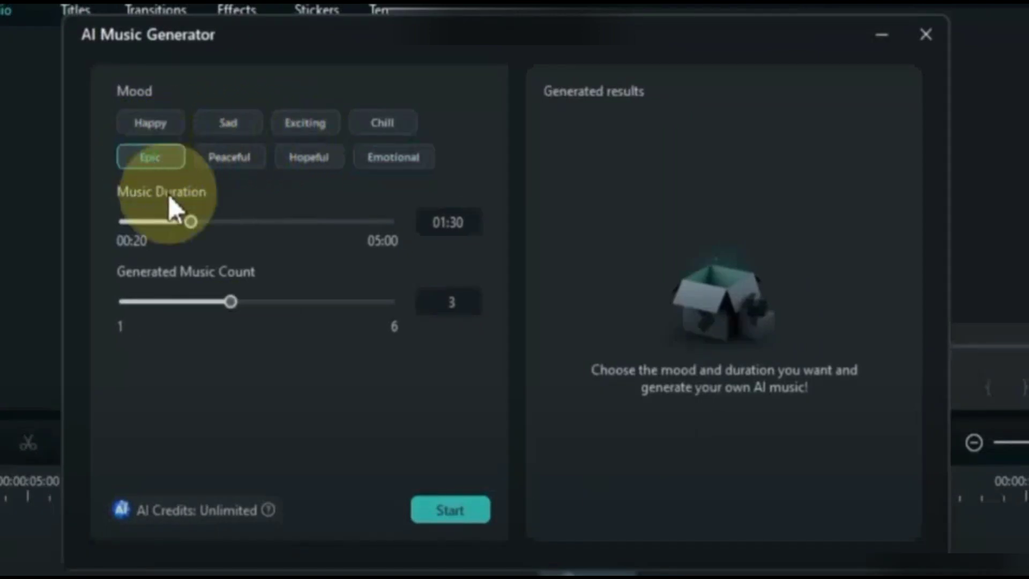
pyautogui.moveTo(191, 222); pyautogui.dragTo(299, 225)
pyautogui.moveTo(258, 289); pyautogui.dragTo(255, 316)
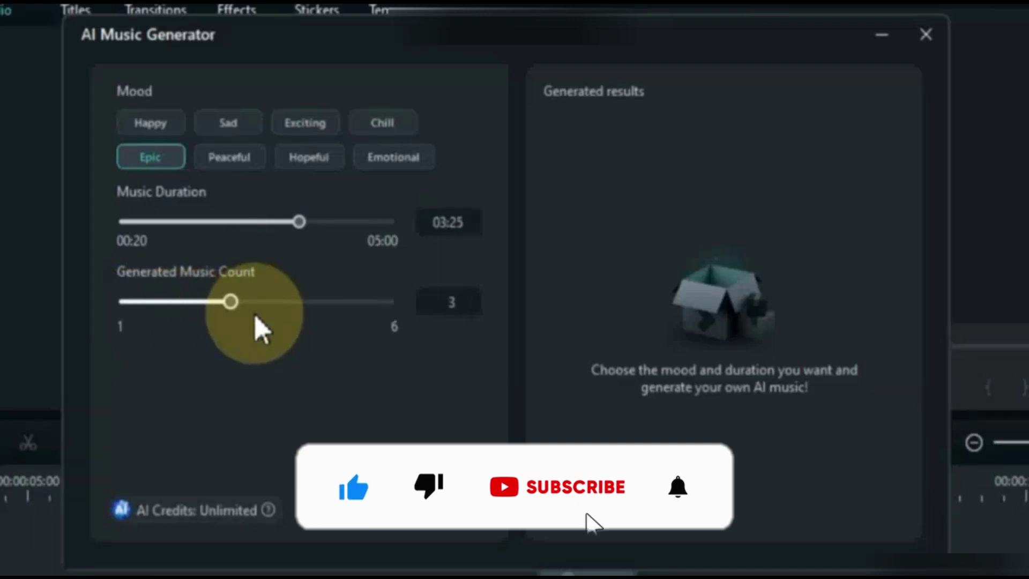
pyautogui.click(458, 533)
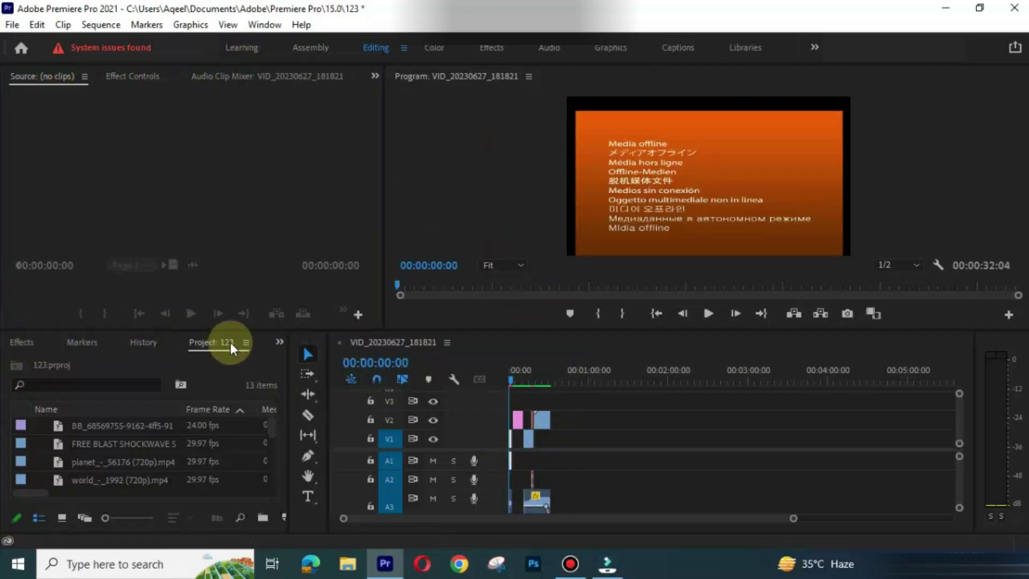
# Step: Open the Effects panel with Shift+7 and expand the Presets and Lumetri Presets folders
pyautogui.hotkey('shift', '7')
pyautogui.click(11, 382)
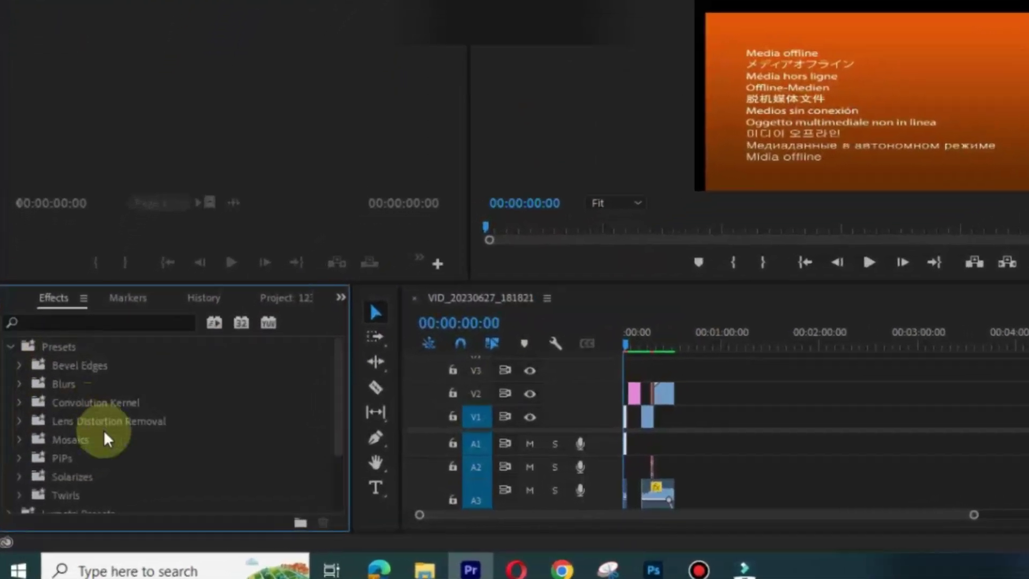
pyautogui.scroll(-3, 105, 434)
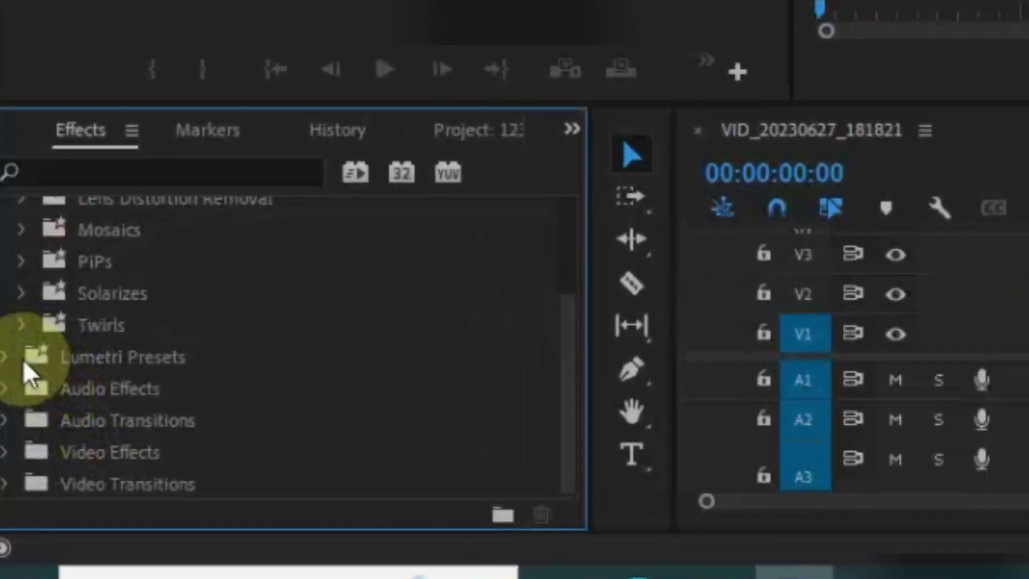
pyautogui.click(23, 359)
pyautogui.click(24, 360)
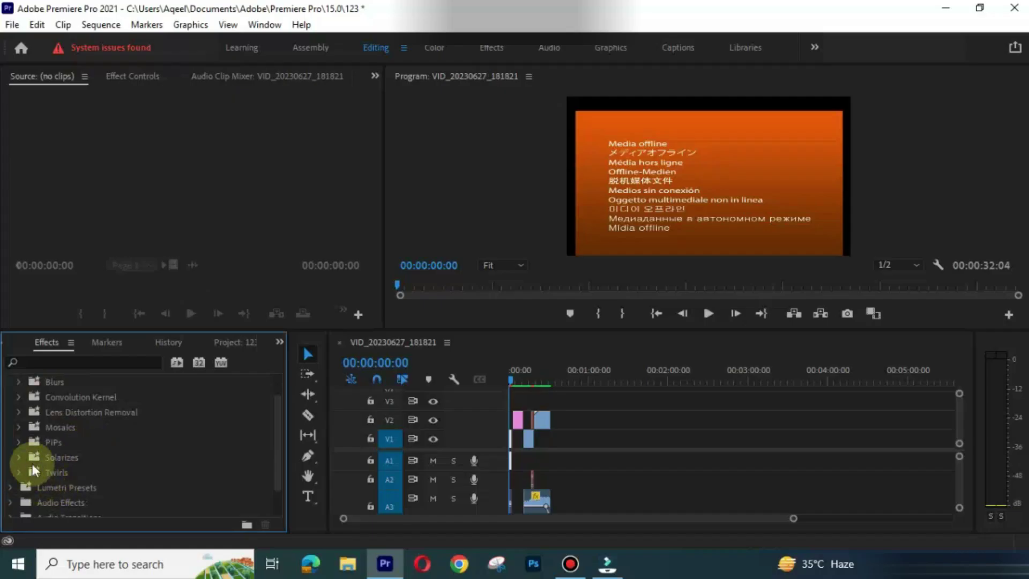
pyautogui.scroll(-1, 36, 464)
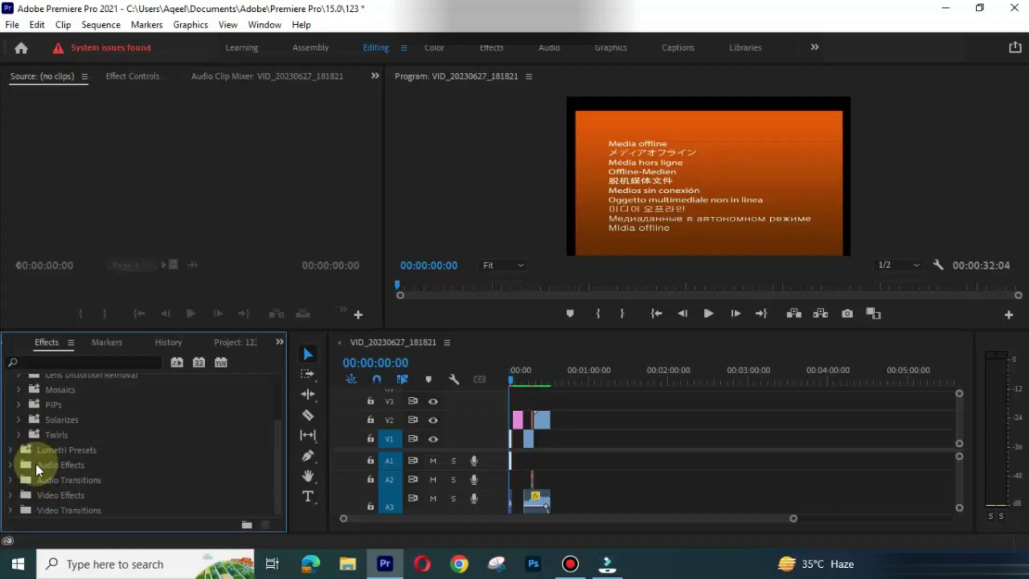
pyautogui.click(11, 449)
# Step: In AI Text to Video, enter the 'Story of the Lion and the Mouse.' story text
pyautogui.scroll(-2, 48, 445)
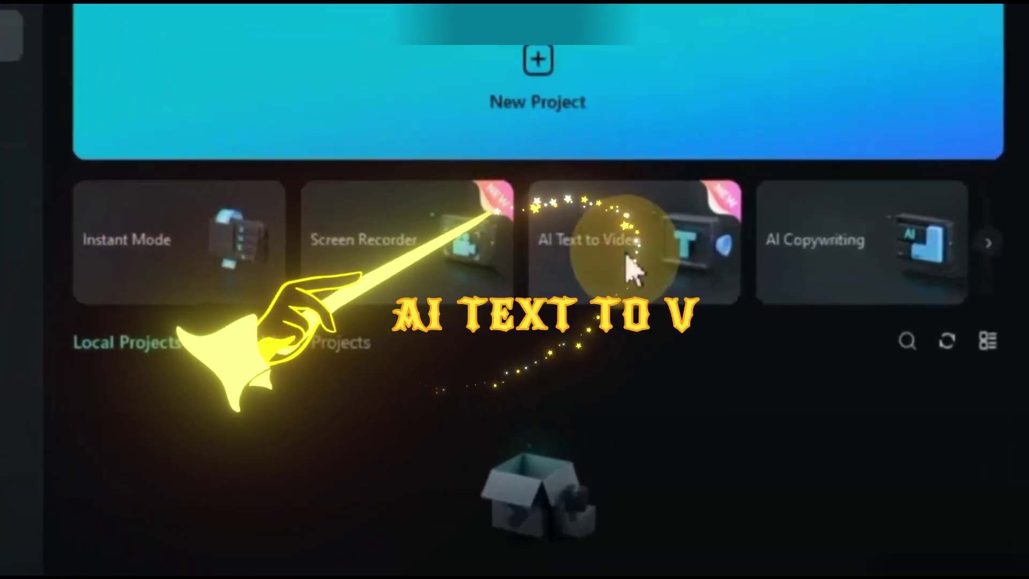
pyautogui.click(638, 260)
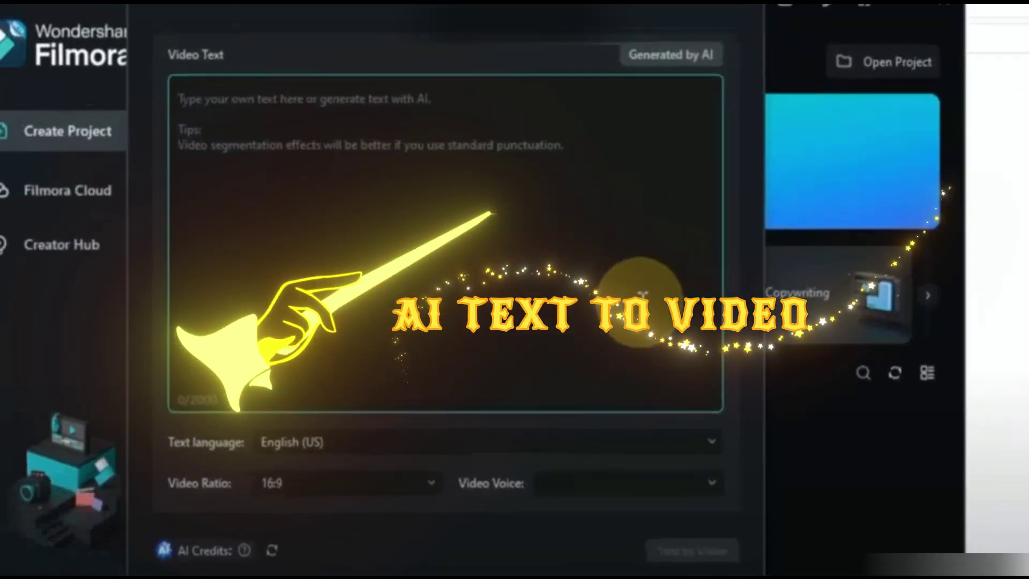
pyautogui.write('Story of the Lion and the Mouse.')
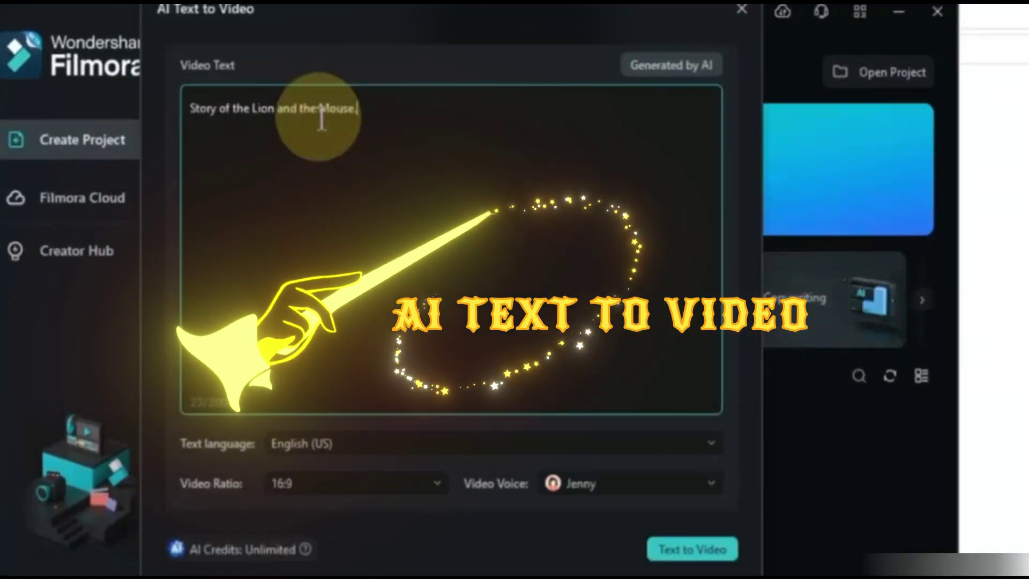
pyautogui.press('Return')
pyautogui.write('Once upon a time, a lion accidentally stepped on a mouse. The mouse begged f')
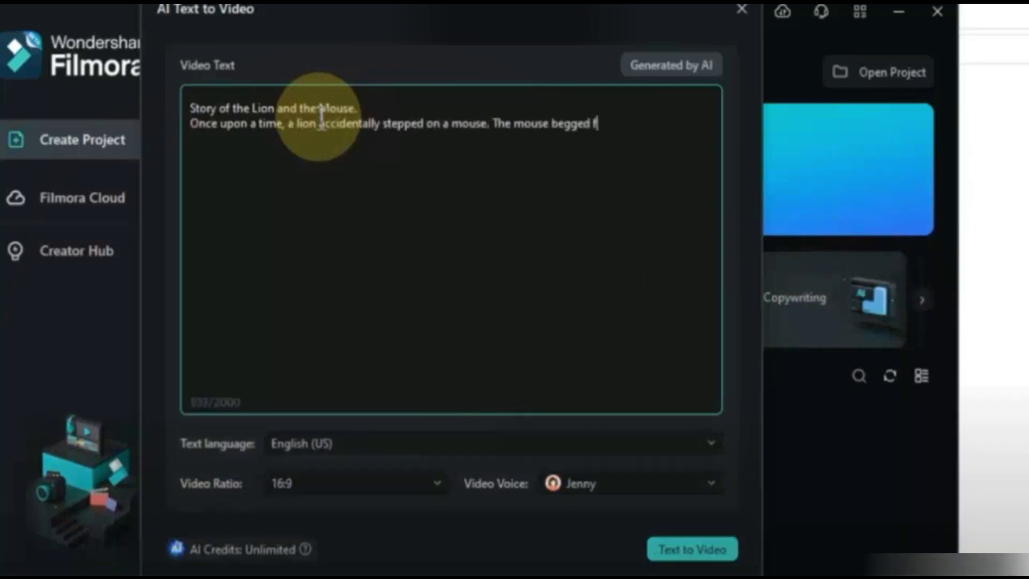
pyautogui.write('or forgiveness, and t')
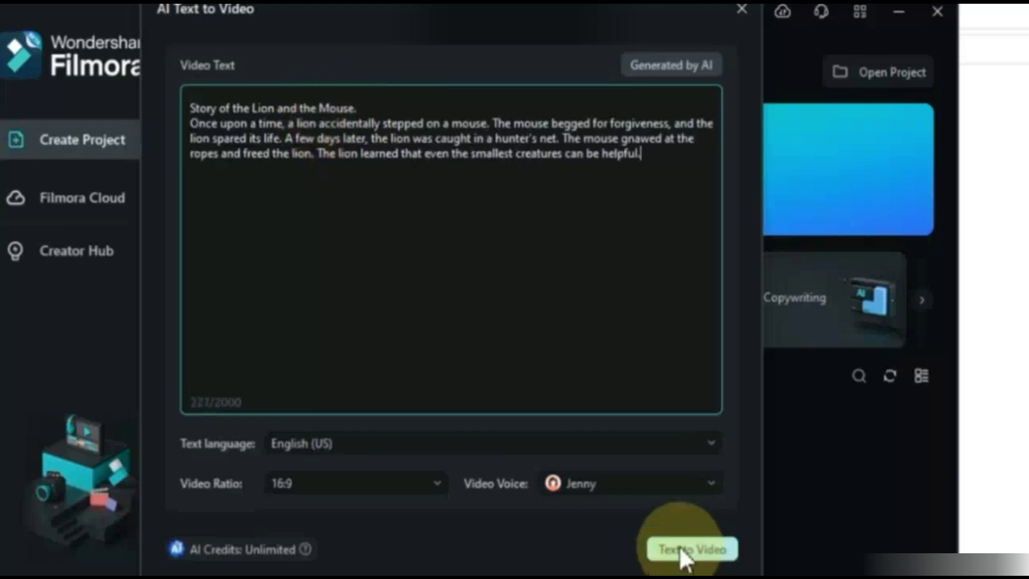
pyautogui.click(374, 455)
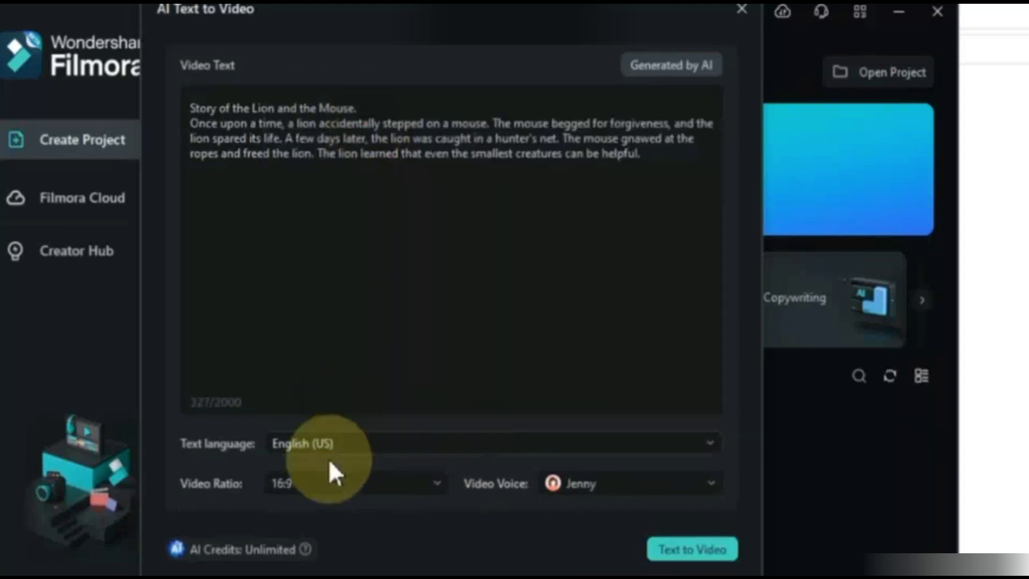
# Step: Keep the 16:9 ratio, choose the Mark narration voice, and start generating the video
pyautogui.click(328, 483)
pyautogui.click(290, 520)
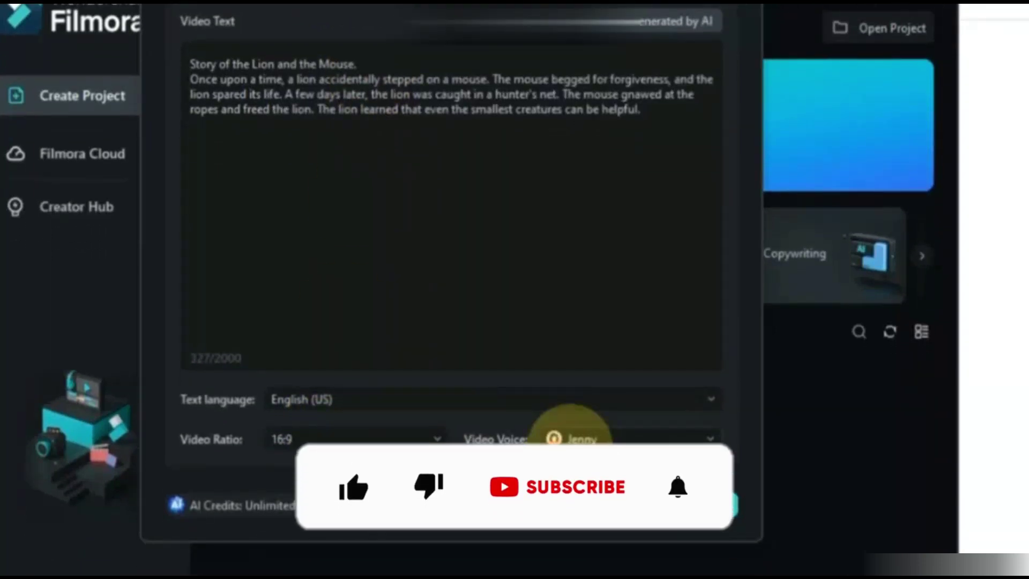
pyautogui.click(576, 439)
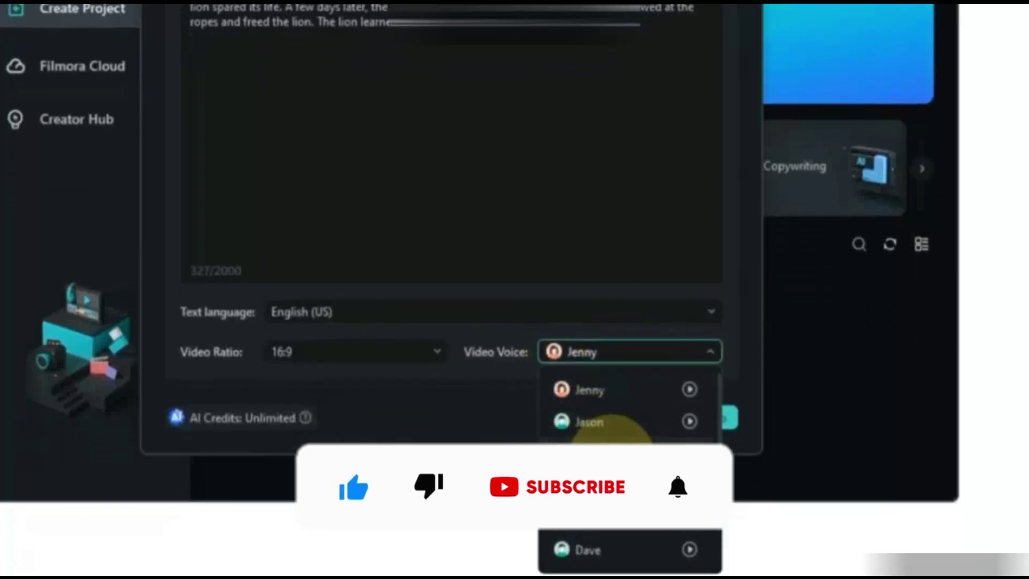
pyautogui.click(604, 448)
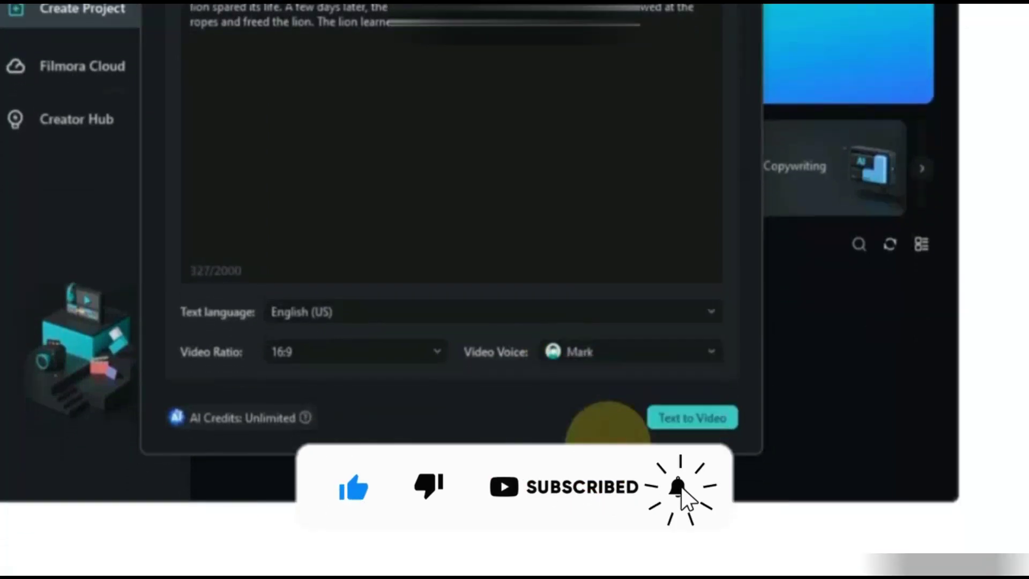
pyautogui.click(735, 552)
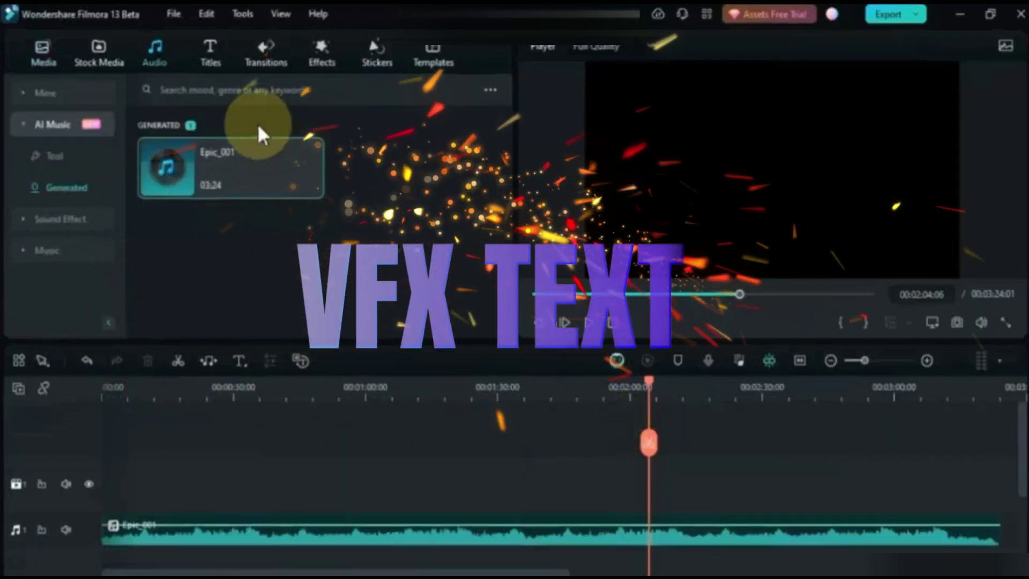
# Step: Preview the Poison Does Title from the VFX Text category of Titles
pyautogui.click(218, 61)
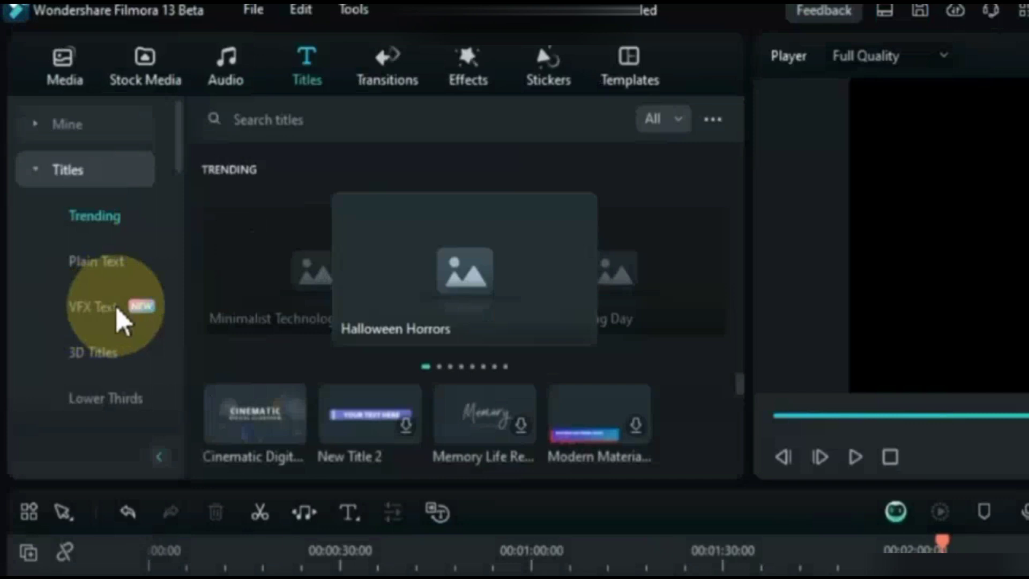
pyautogui.click(117, 312)
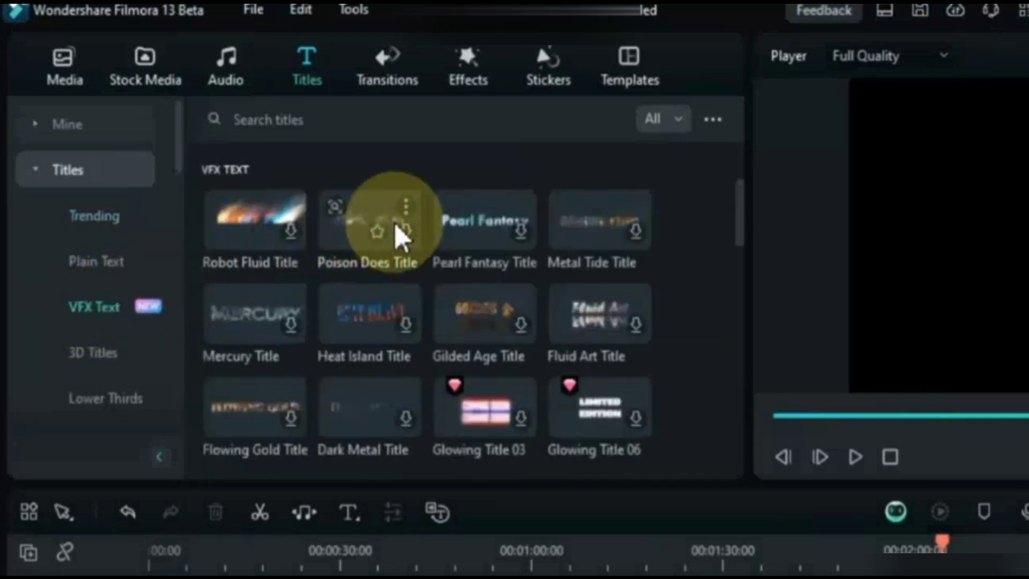
pyautogui.click(405, 235)
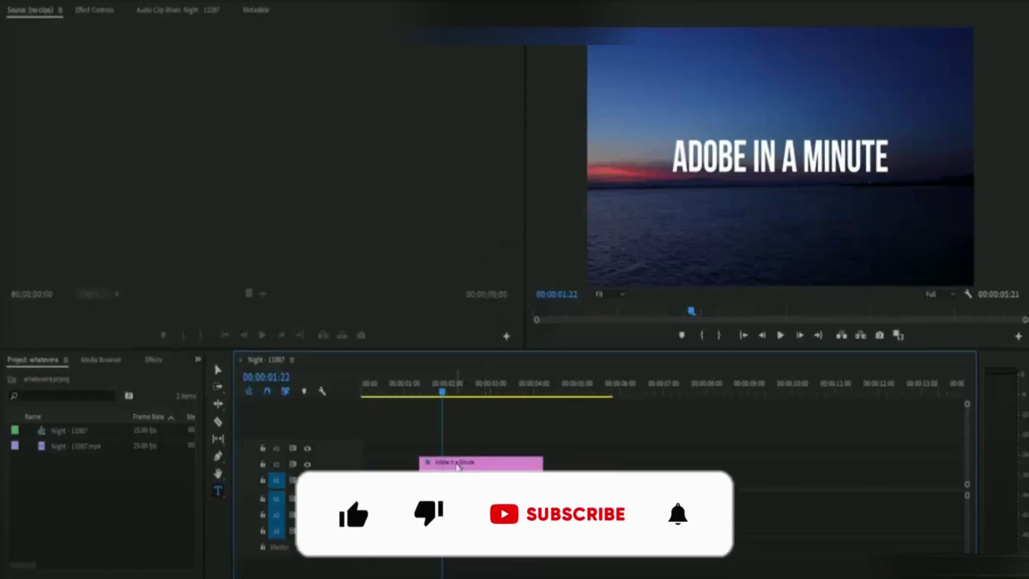
# Step: Keyframe the ADOBE IN A MINUTE title's Position to slide in from the left, then scrub to its blur-out
pyautogui.click(457, 466)
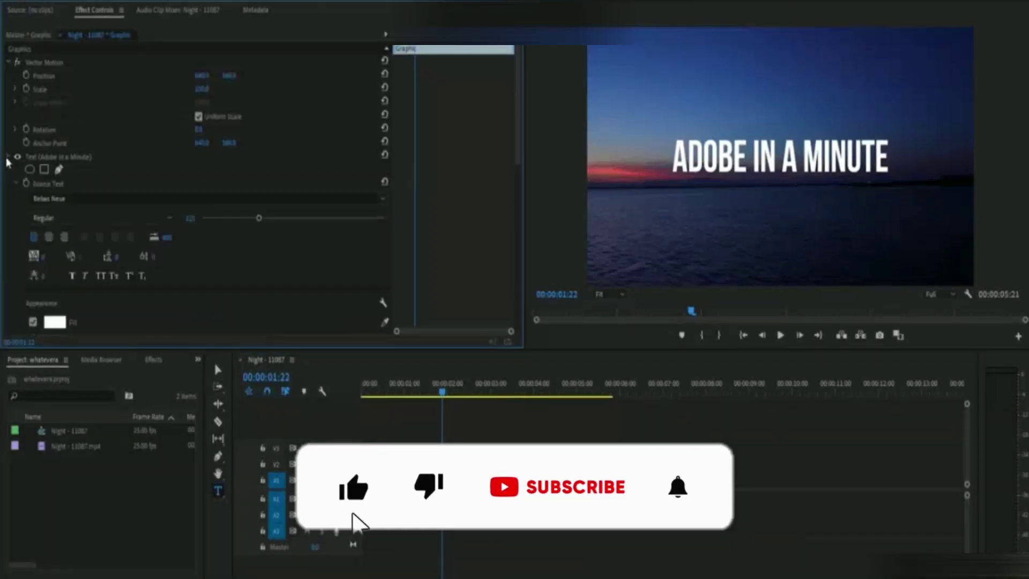
pyautogui.moveTo(778, 158); pyautogui.dragTo(646, 158)
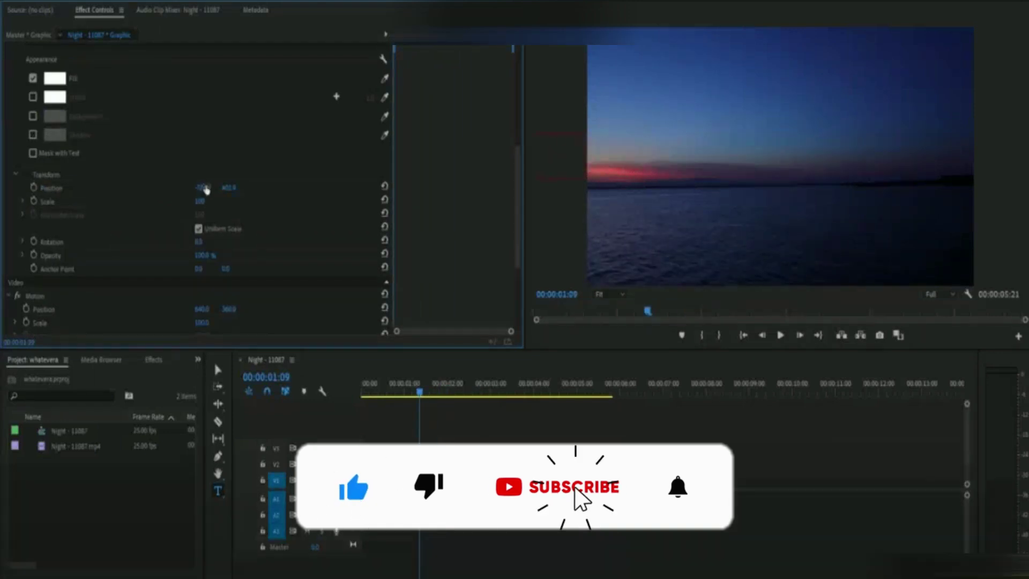
pyautogui.moveTo(203, 186); pyautogui.dragTo(239, 175)
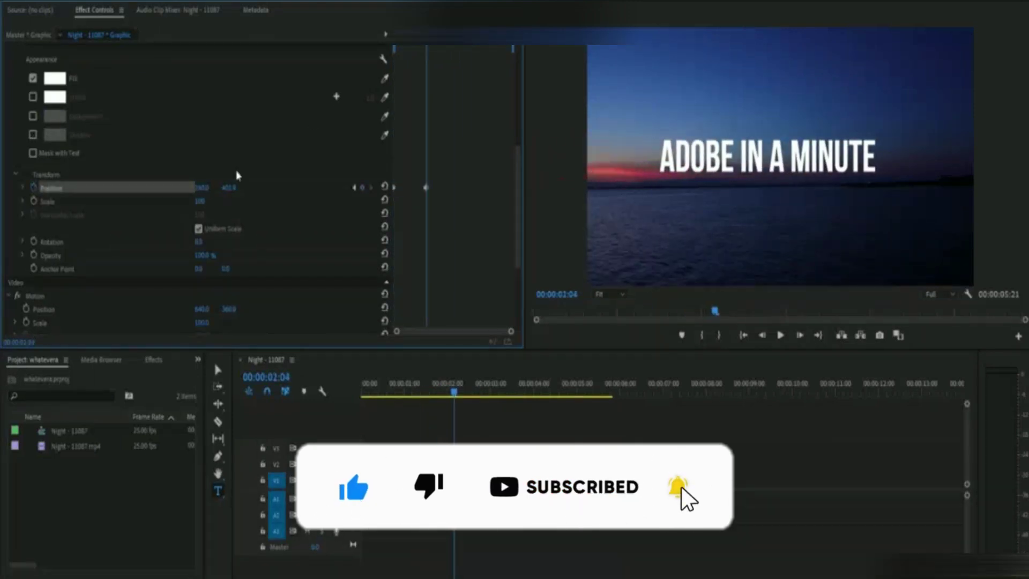
pyautogui.click(460, 50)
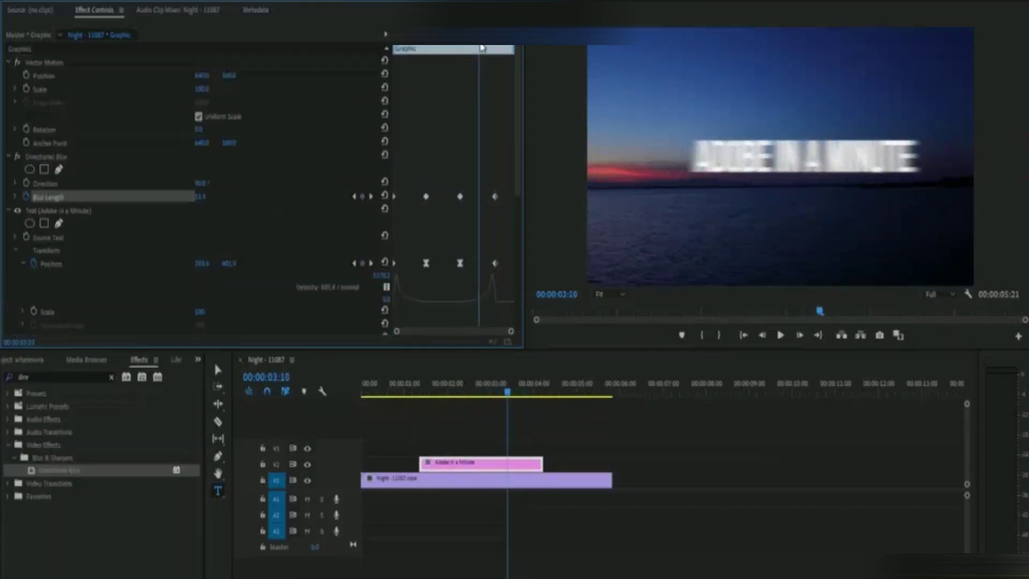
pyautogui.moveTo(481, 50); pyautogui.dragTo(454, 51)
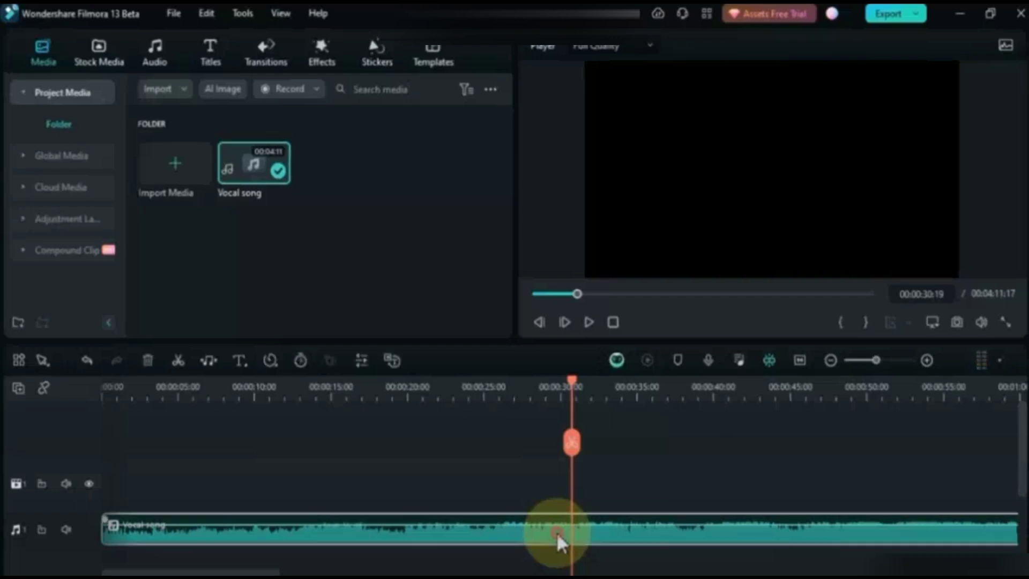
# Step: Run AI Vocal Remover on the Vocal song clip, then reselect it on track 1
pyautogui.rightClick(559, 541)
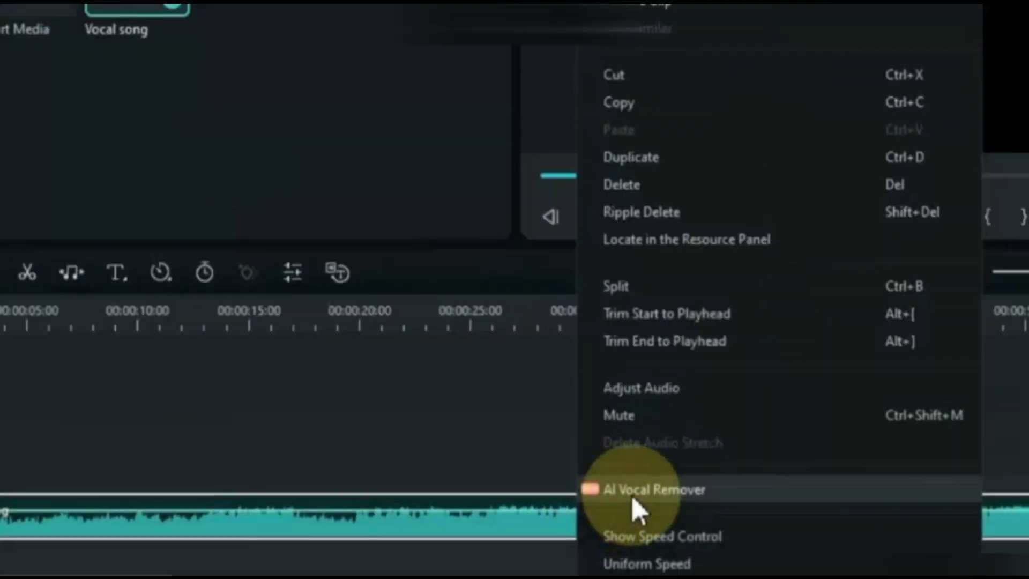
pyautogui.click(631, 496)
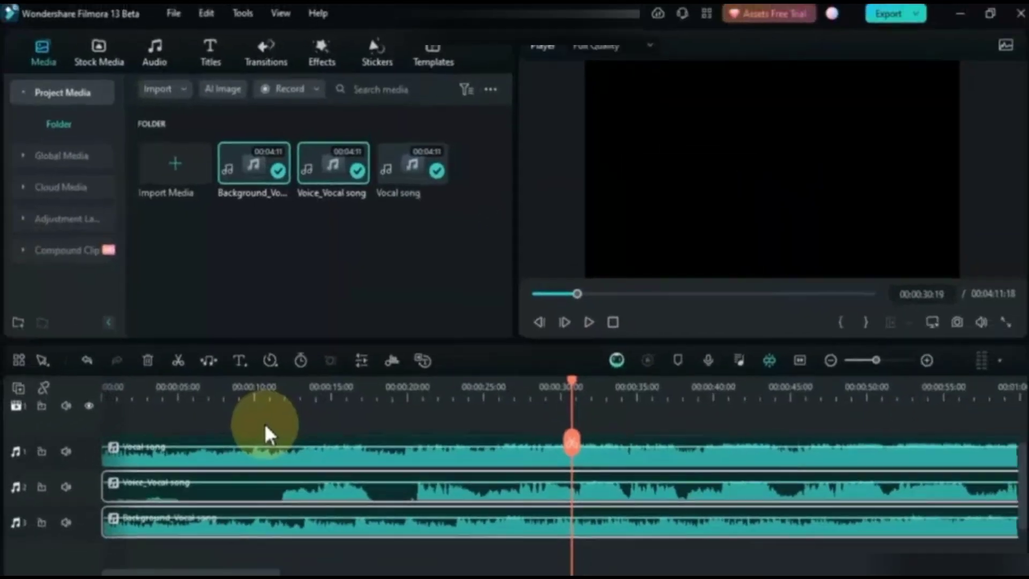
pyautogui.click(266, 434)
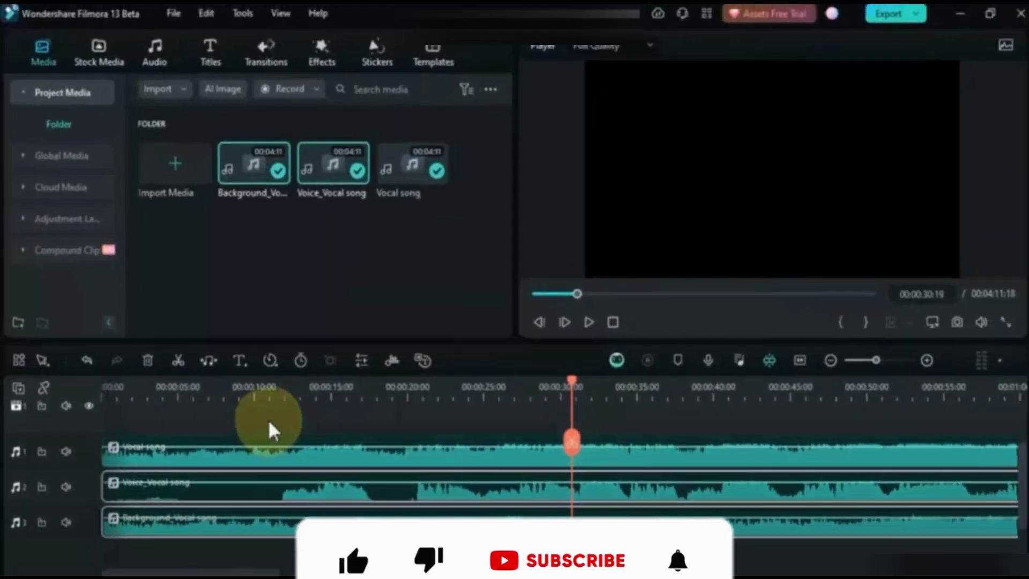
pyautogui.click(214, 466)
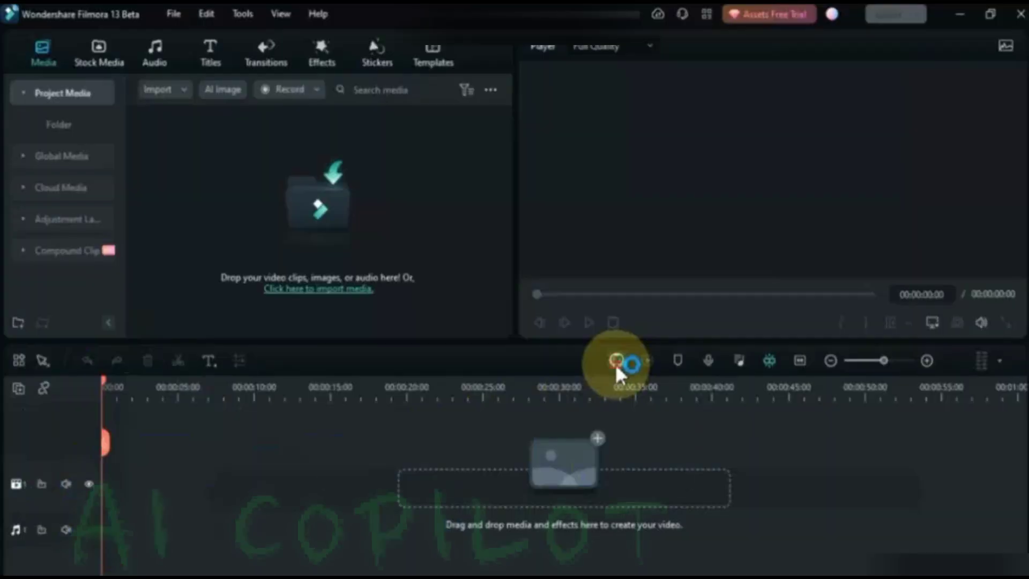
# Step: Ask Filmora Copilot 'When will Filmora 13 release?' and read its reply
pyautogui.click(615, 362)
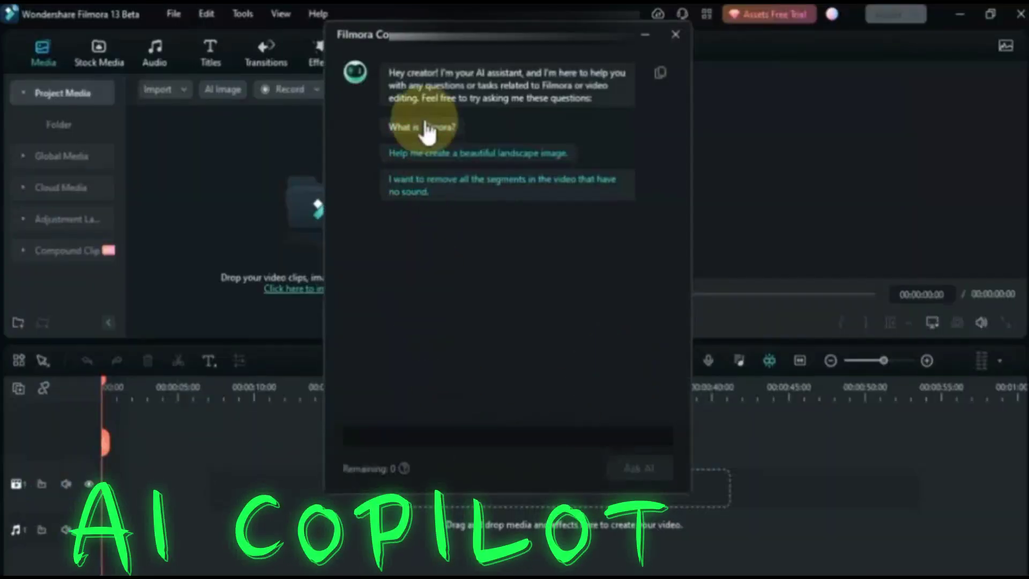
pyautogui.click(445, 437)
pyautogui.write('What')
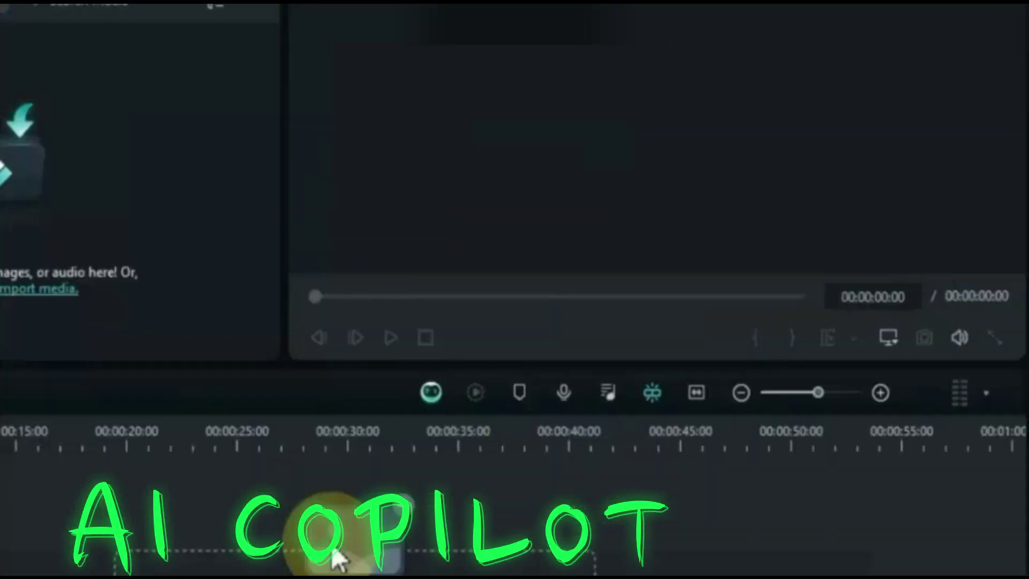
pyautogui.click(433, 394)
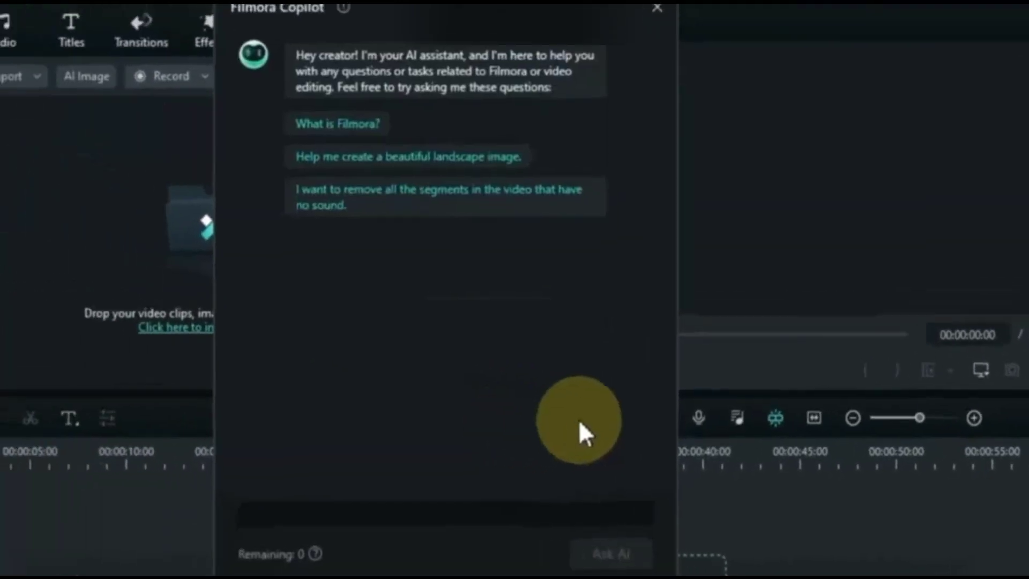
pyautogui.click(367, 515)
pyautogui.write('When will Filmora 13 release?')
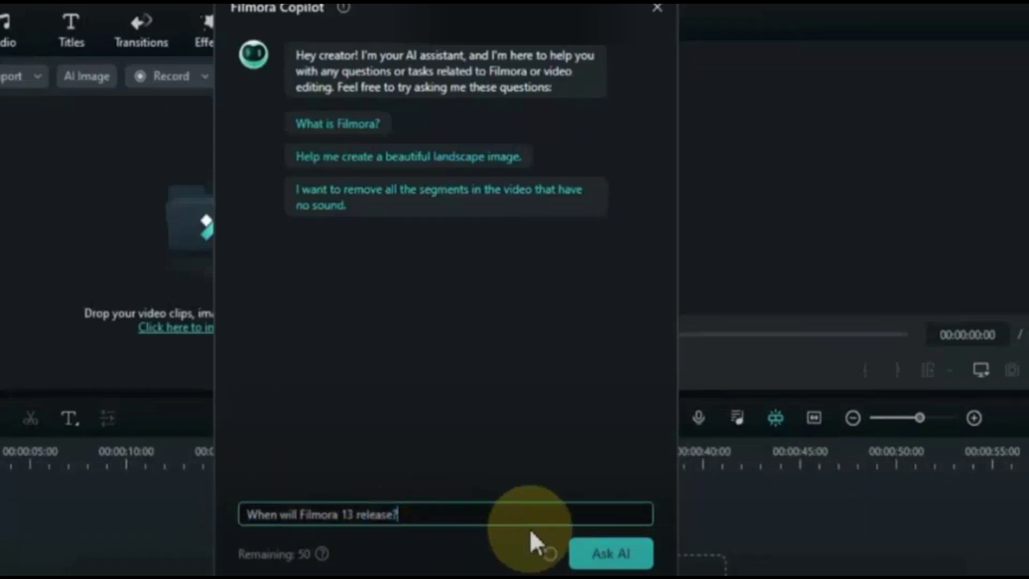
pyautogui.click(619, 553)
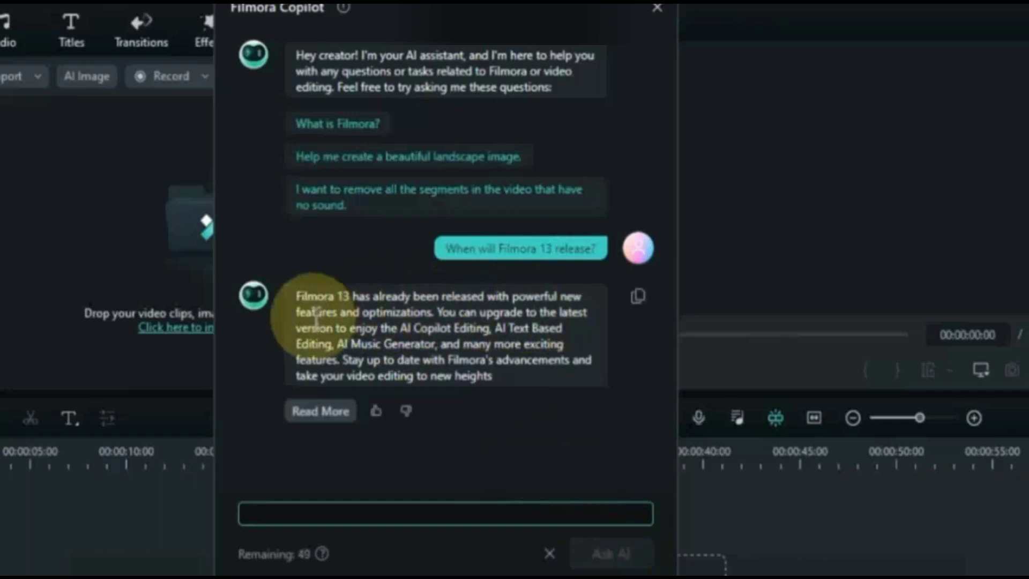
pyautogui.click(316, 320)
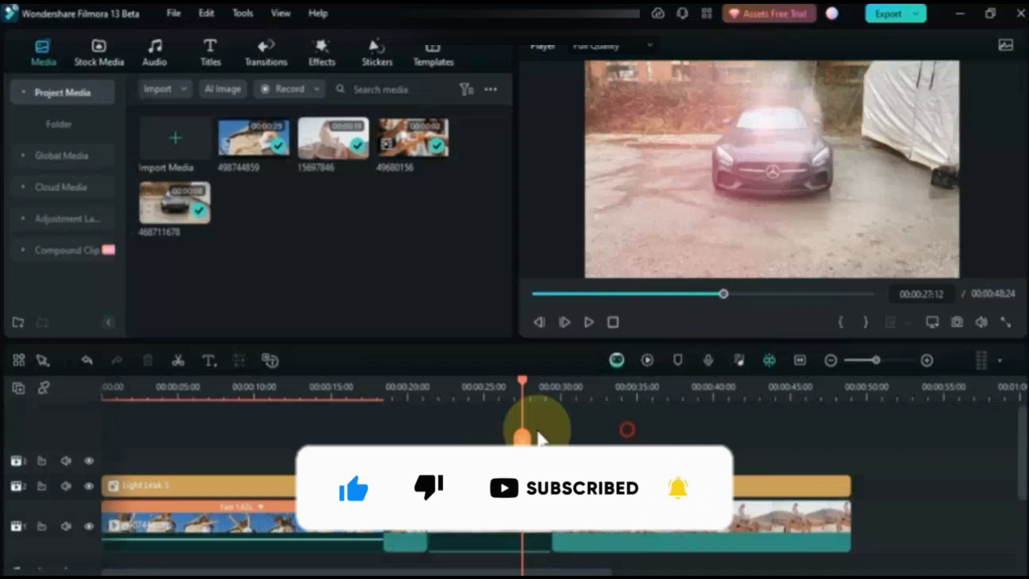
# Step: Merge all the timeline clips into a compound clip named 'My new compound clip' and preview it
pyautogui.moveTo(510, 443); pyautogui.dragTo(300, 533)
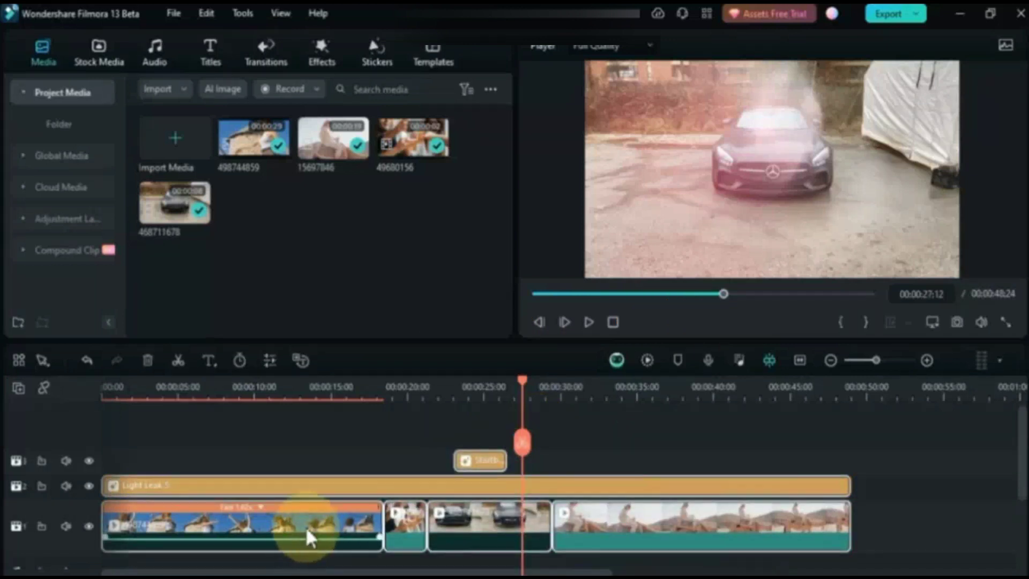
pyautogui.rightClick(309, 533)
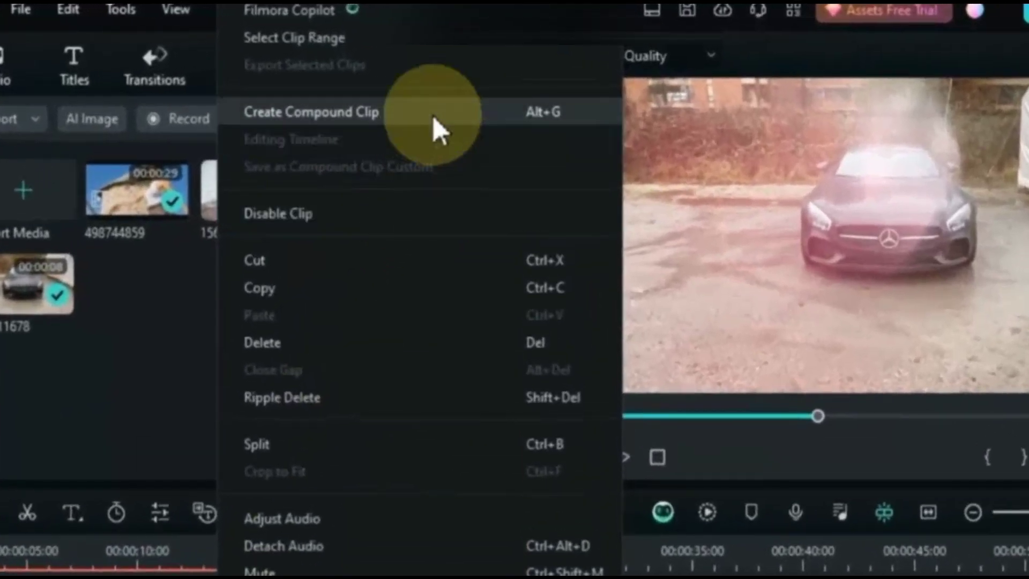
pyautogui.click(433, 116)
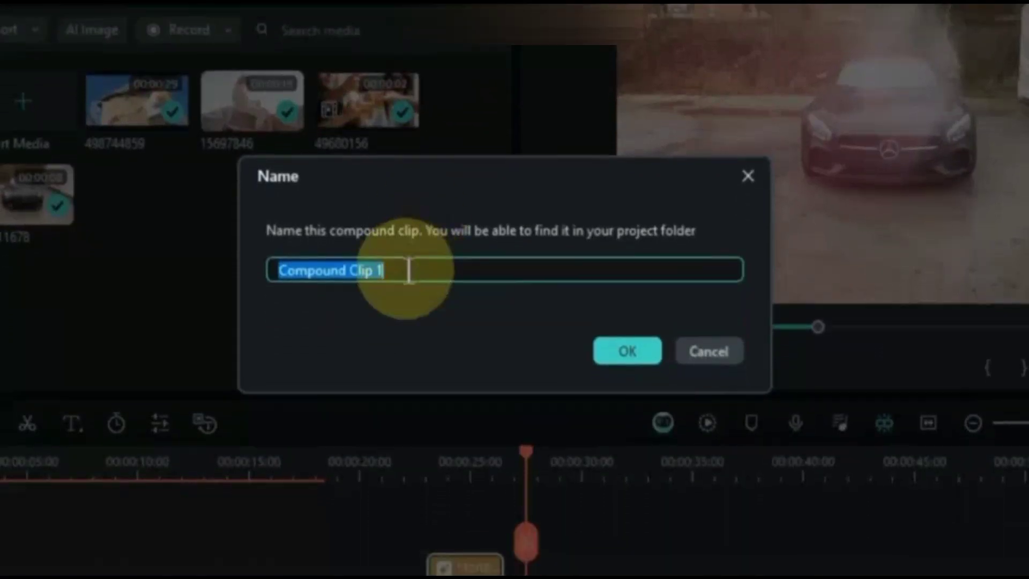
pyautogui.write('My')
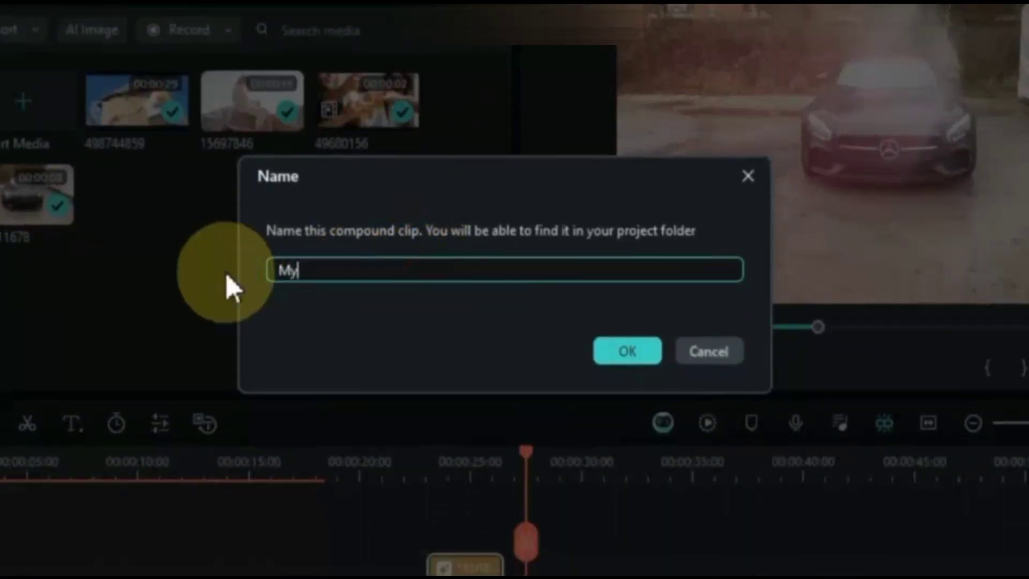
pyautogui.write(' new compound clip')
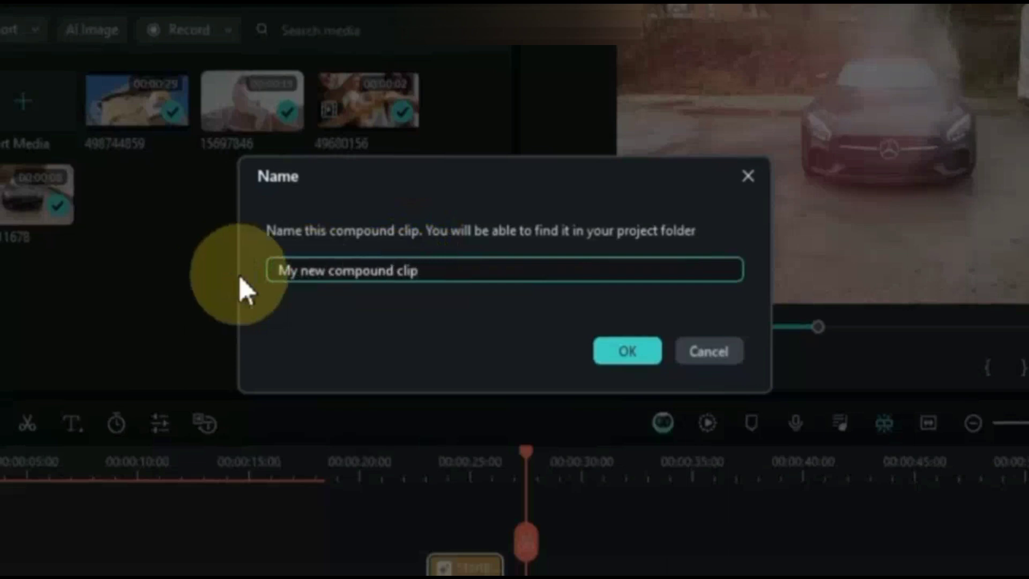
pyautogui.click(633, 358)
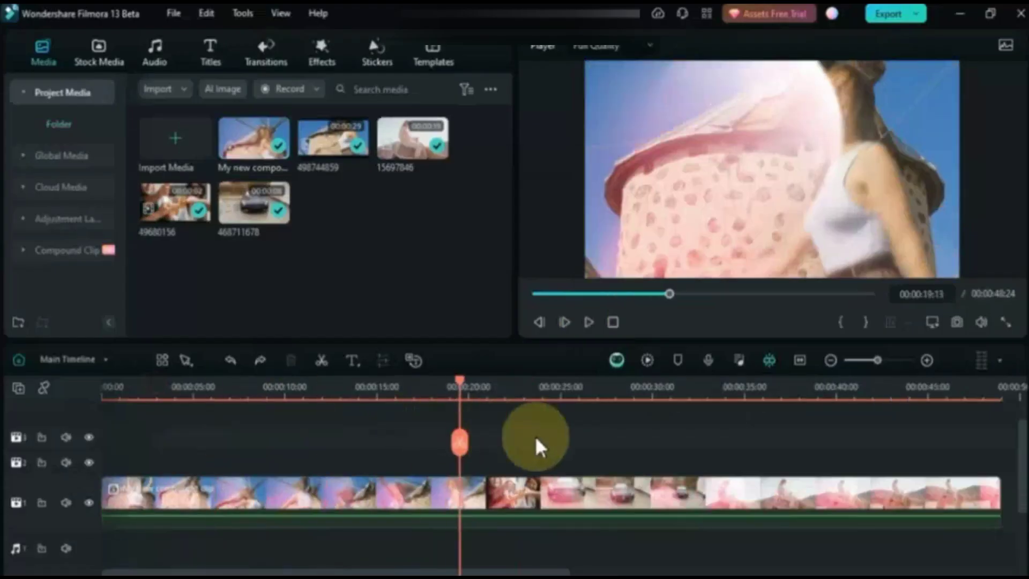
pyautogui.moveTo(460, 442); pyautogui.dragTo(193, 494)
# Step: Save 'My new compound clip' as a custom compound clip
pyautogui.click(250, 490)
pyautogui.rightClick(250, 490)
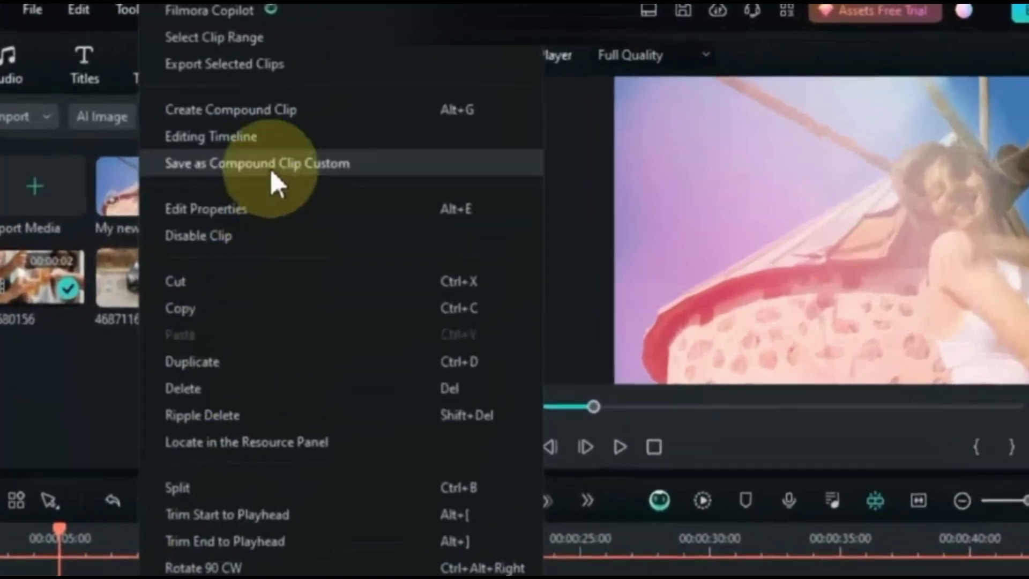
pyautogui.click(303, 122)
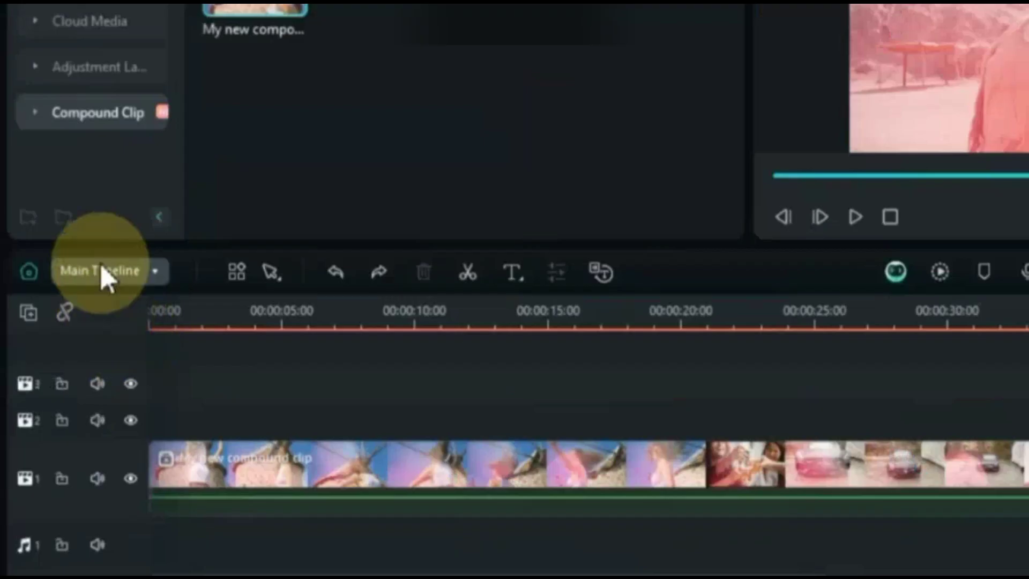
# Step: Open the compound clip's own timeline to inspect its inner clips, then return to Main Timeline
pyautogui.click(101, 265)
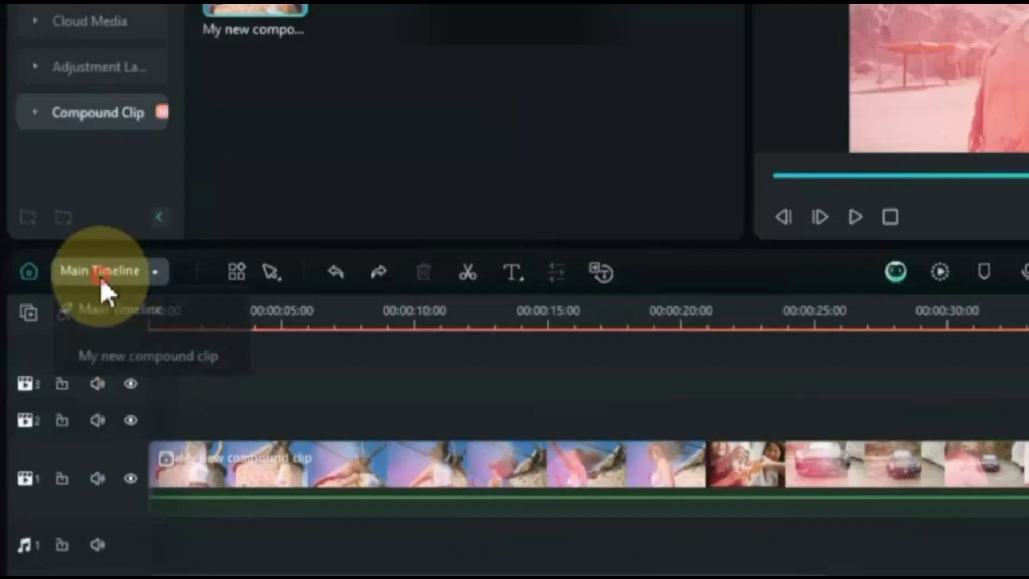
pyautogui.click(134, 355)
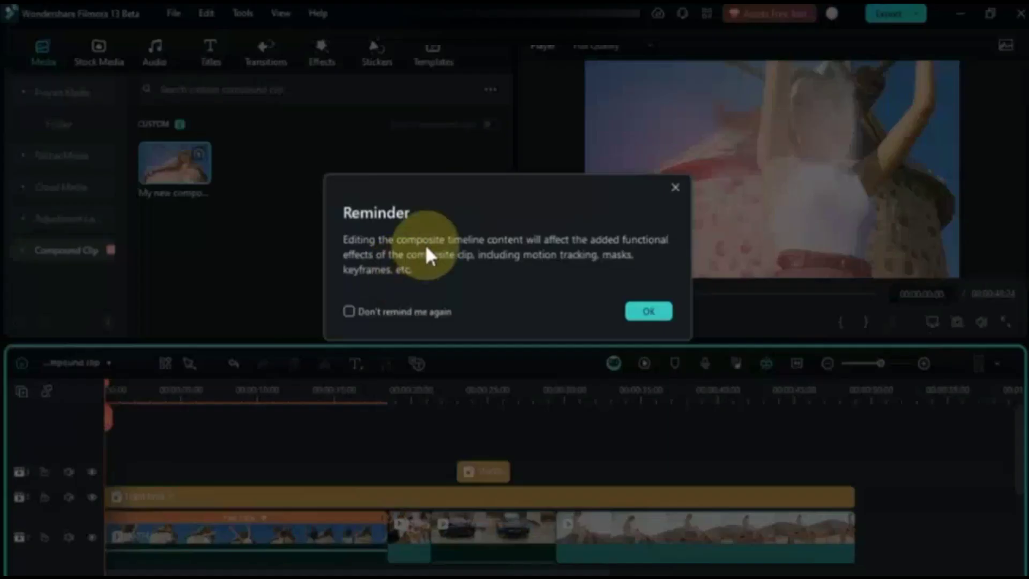
pyautogui.click(649, 311)
pyautogui.scroll(-3, 437, 472)
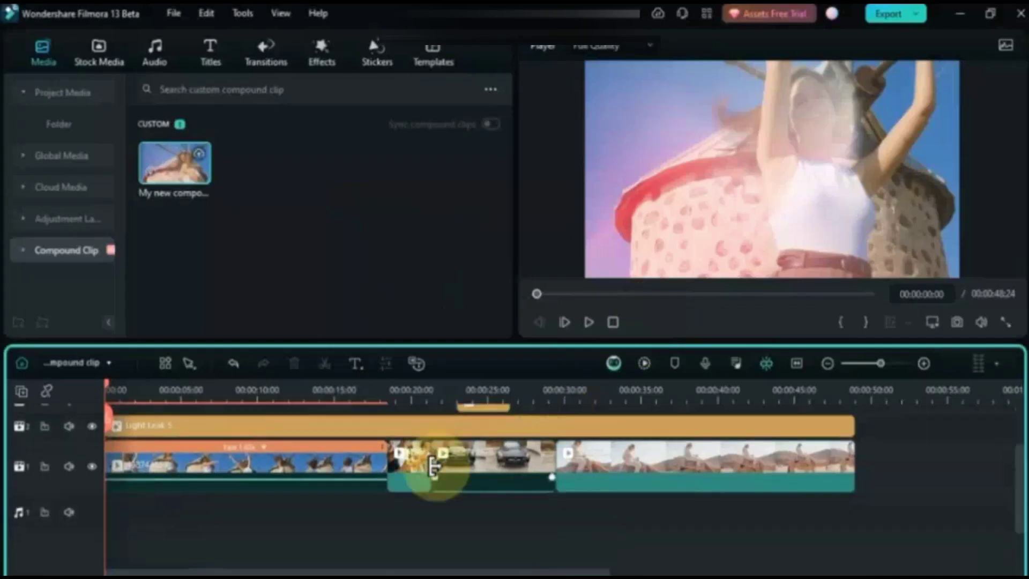
pyautogui.scroll(2, 436, 471)
pyautogui.click(80, 363)
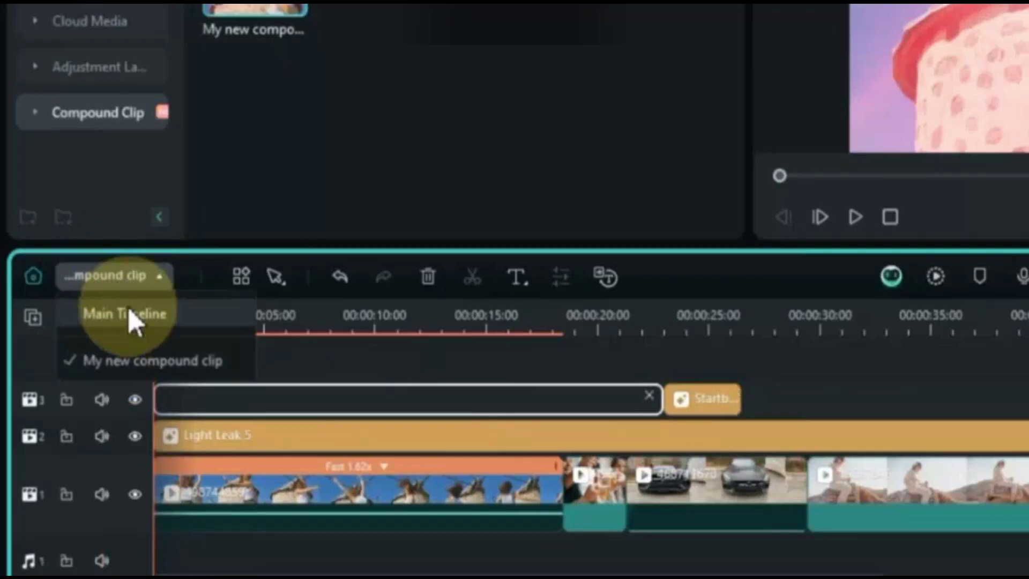
pyautogui.click(127, 313)
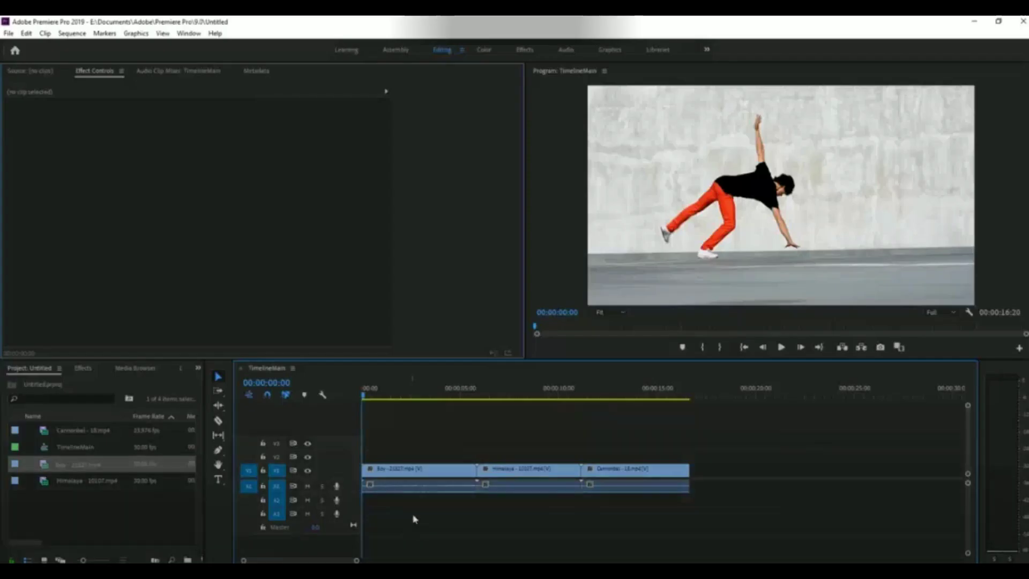
# Step: Nest the Boy and Himalaya clips into Nested Sequence 01, keeping the default name
pyautogui.click(421, 469)
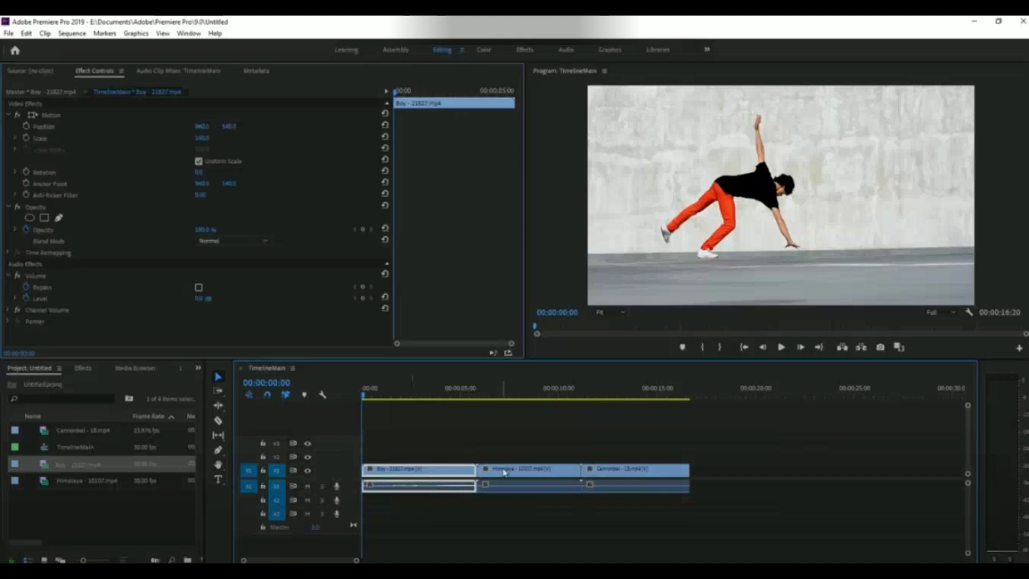
pyautogui.keyDown('shift'); pyautogui.click(512, 475); pyautogui.keyUp('shift')
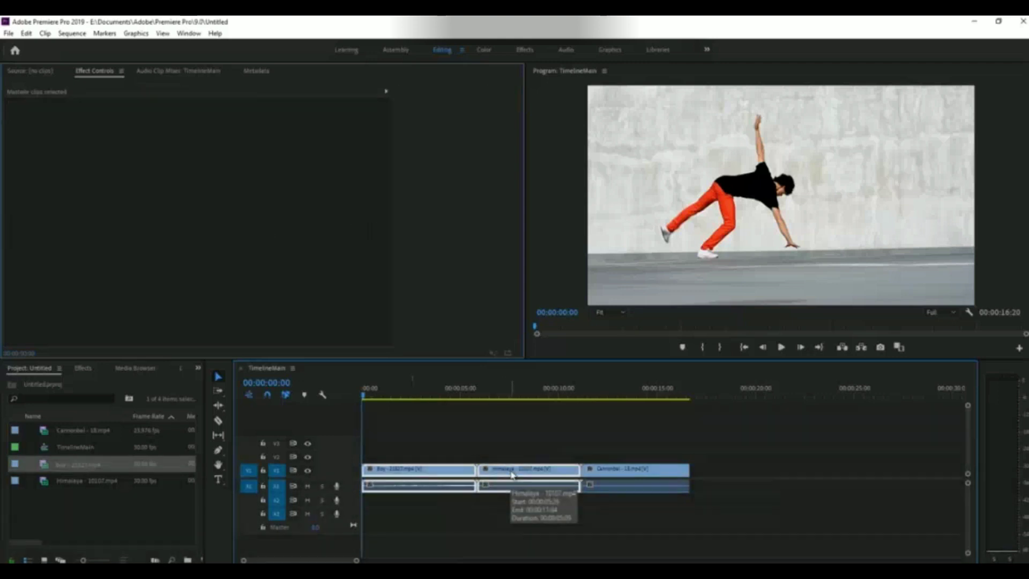
pyautogui.rightClick(450, 471)
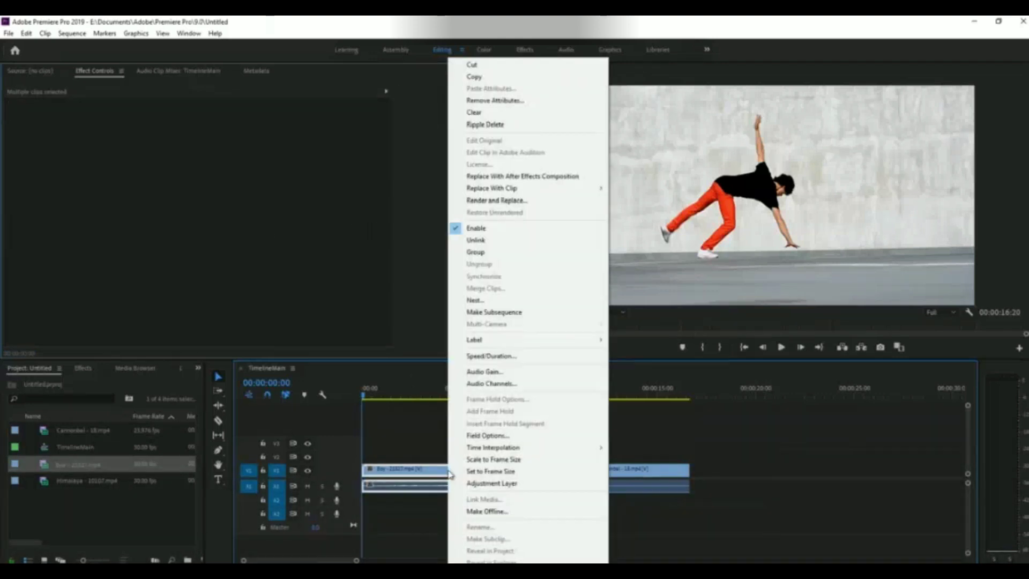
pyautogui.click(534, 302)
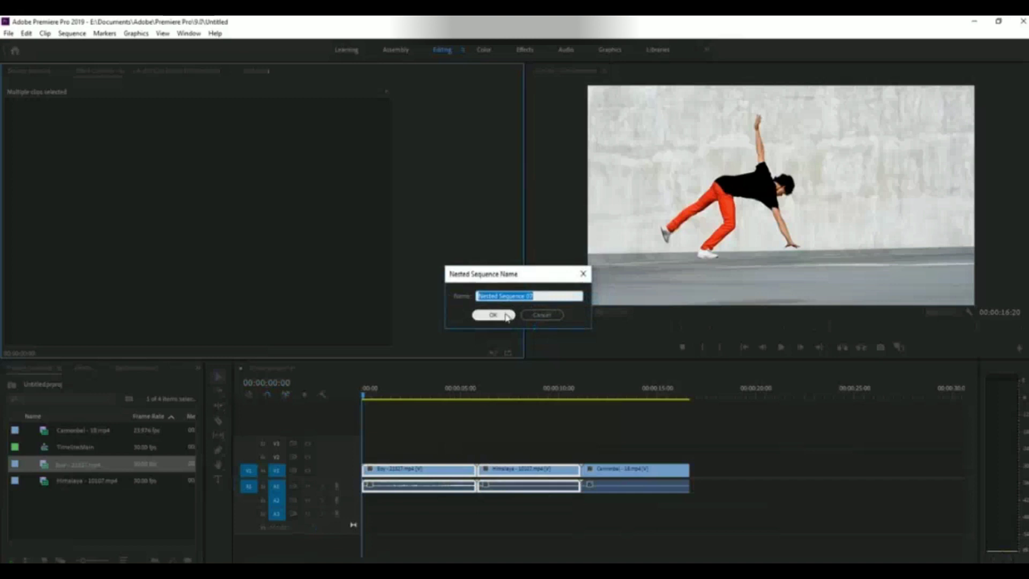
pyautogui.click(506, 315)
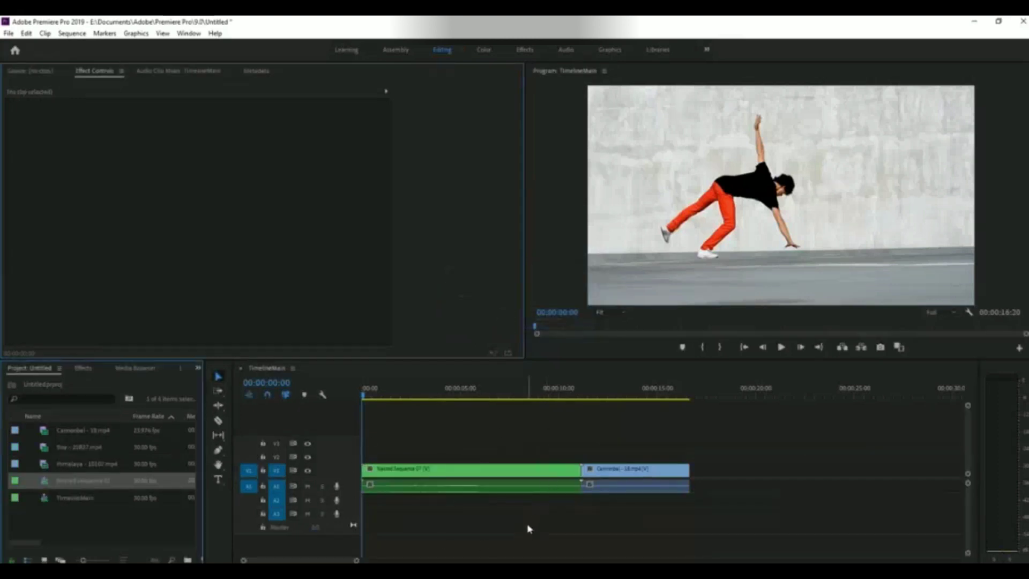
# Step: Show Premiere Pro's Effects library in the bottom-left panel
pyautogui.click(90, 369)
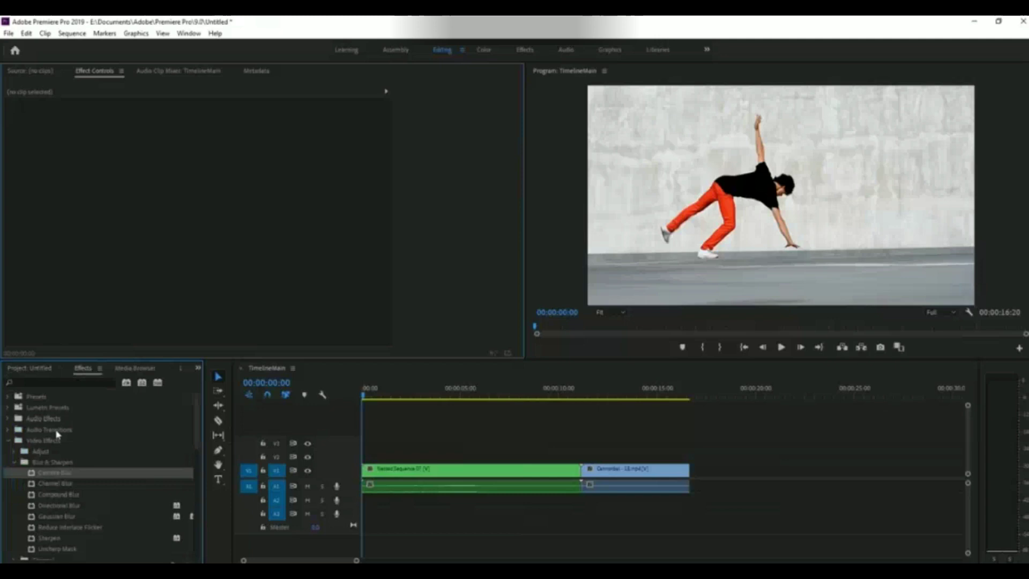